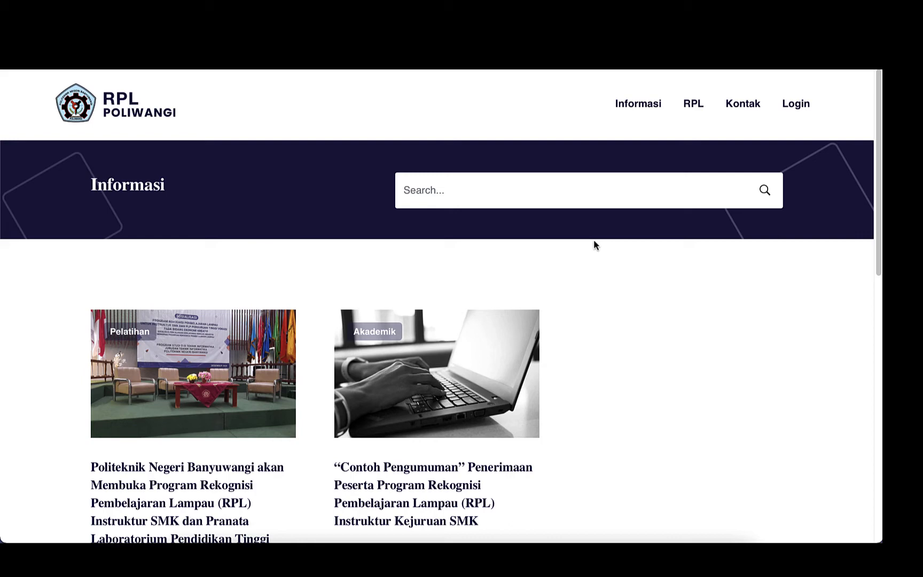
Open RPL > Deskripsi and read through the explanation of RPL Tipe A and Tipe B.
mouse_move(695, 109)
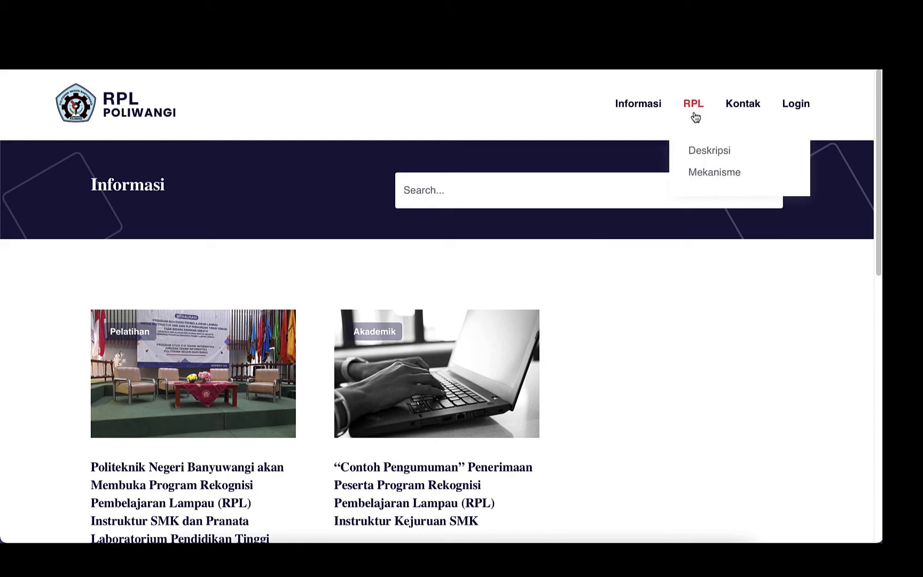
left_click(702, 155)
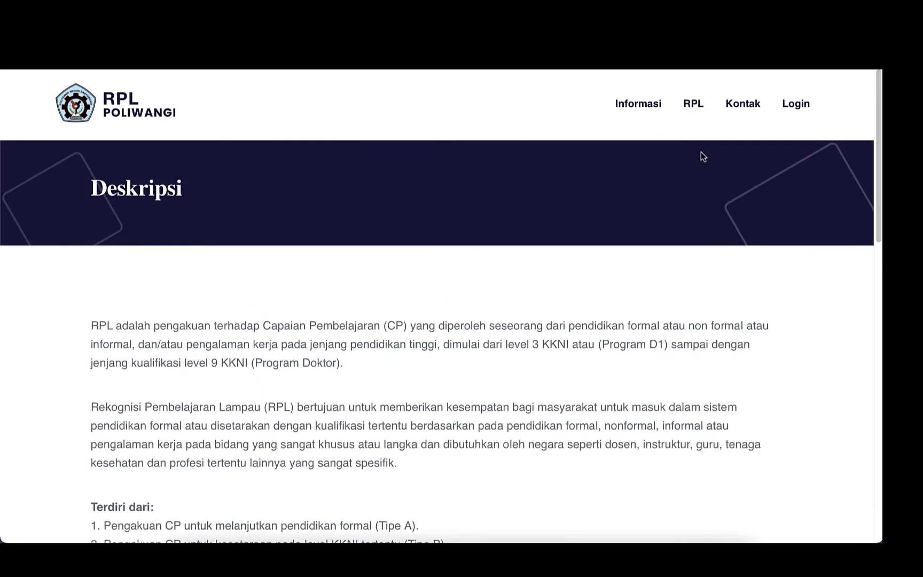
scroll(641, 284, "down", 5)
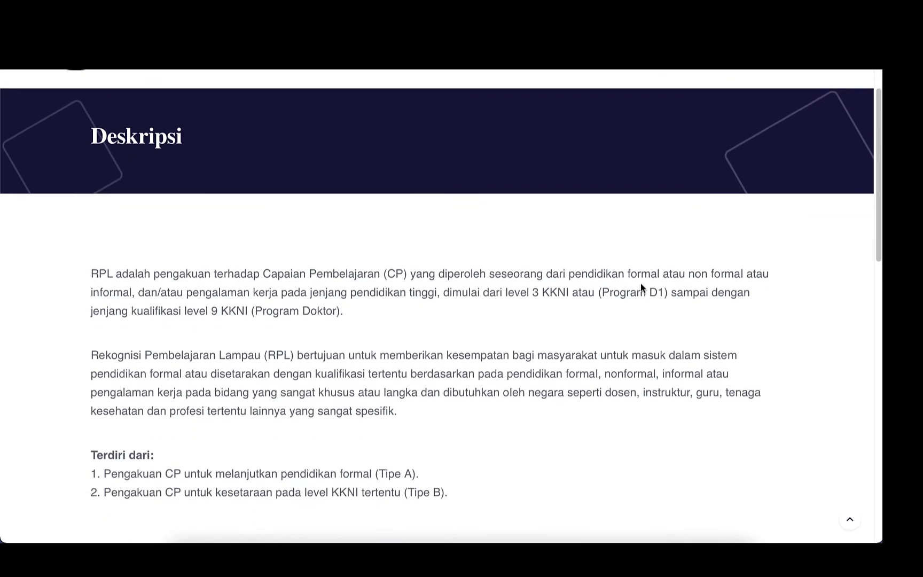
scroll(641, 288, "down", 1)
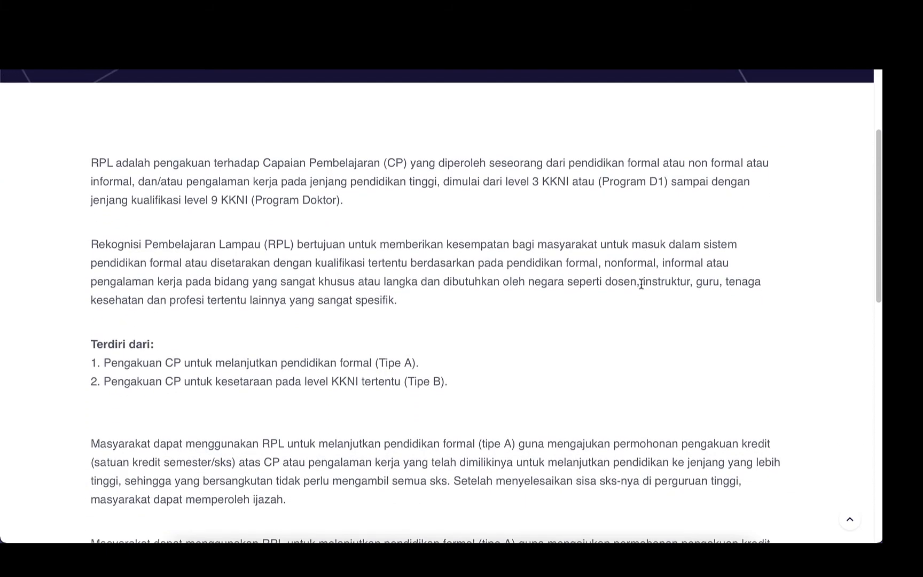
scroll(641, 284, "down", 6)
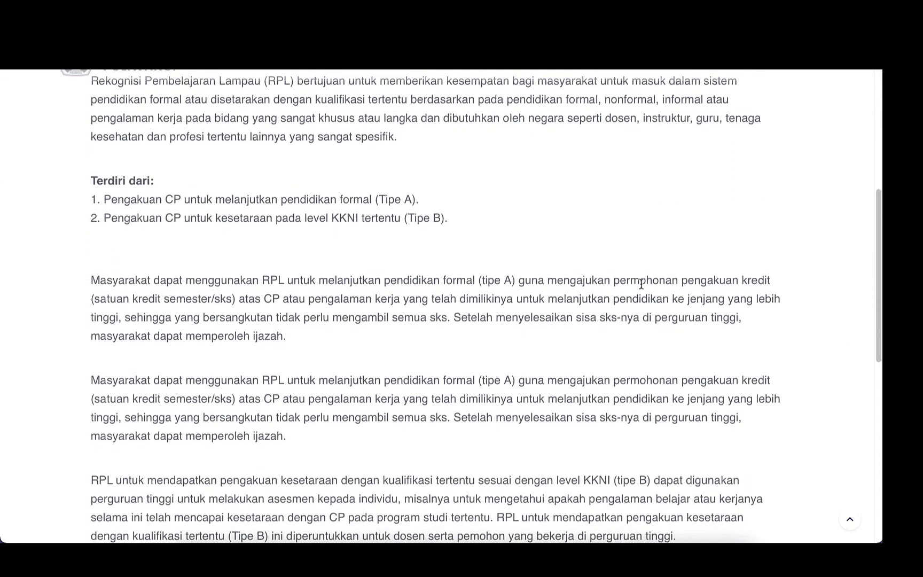
scroll(641, 284, "up", 12)
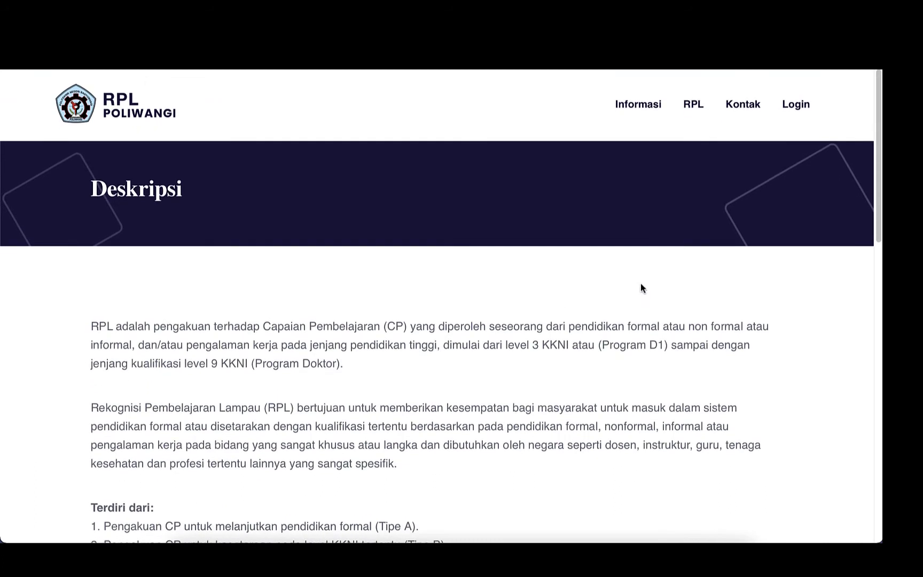
mouse_move(695, 121)
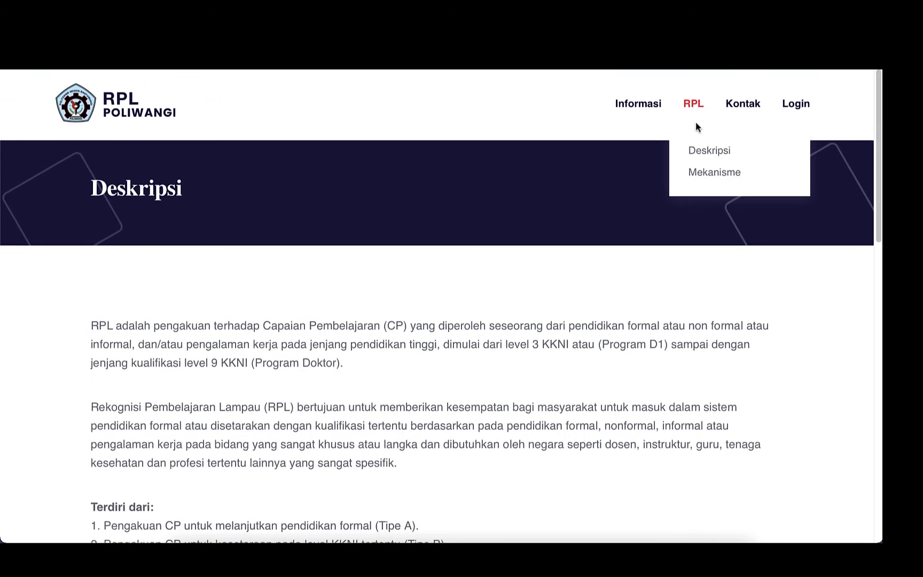
Open RPL > Mekanisme and look through the RPL Tipe B flowchart.
left_click(698, 175)
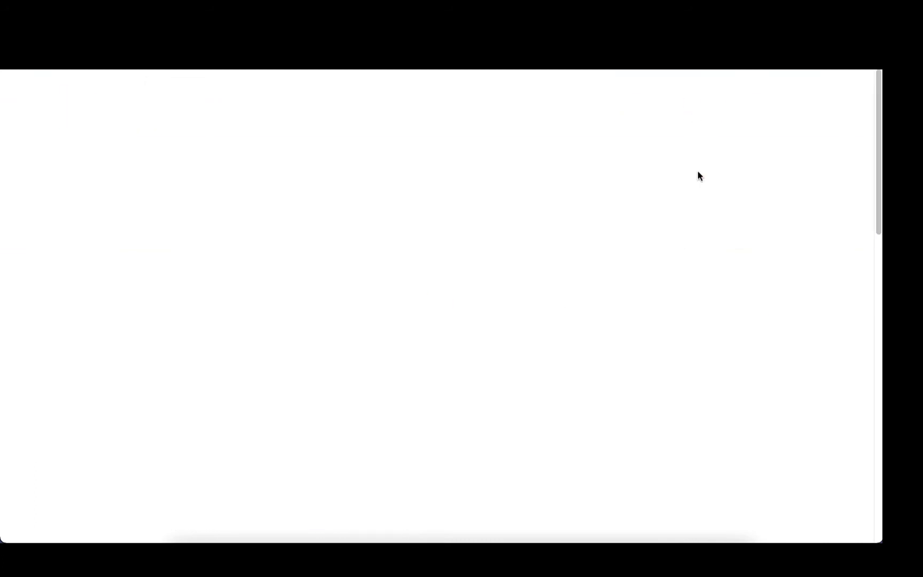
scroll(740, 299, "down", 3)
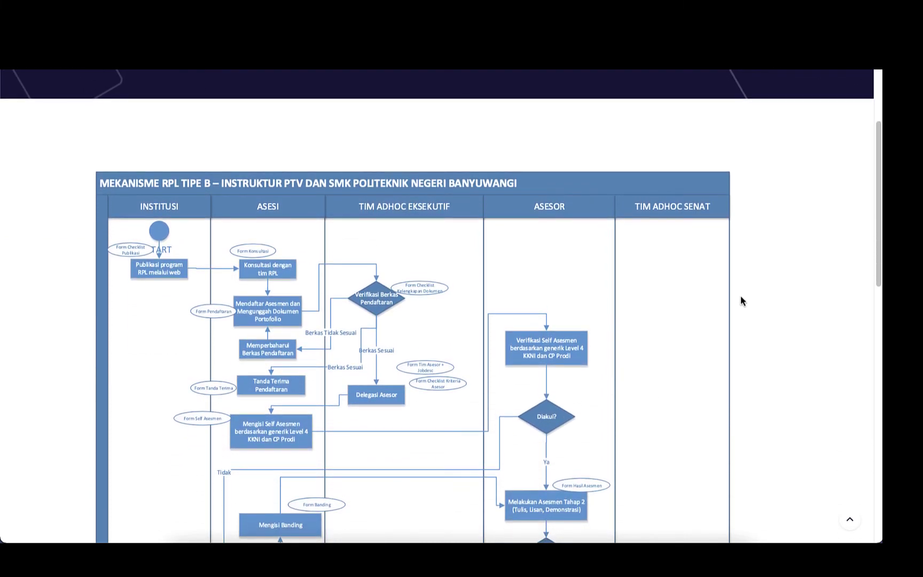
scroll(740, 301, "down", 3)
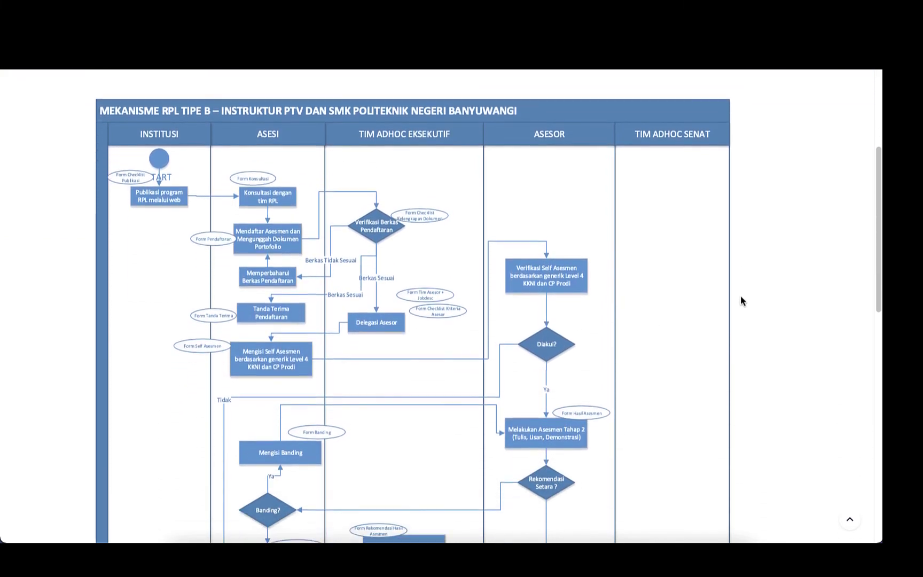
scroll(741, 301, "down", 3)
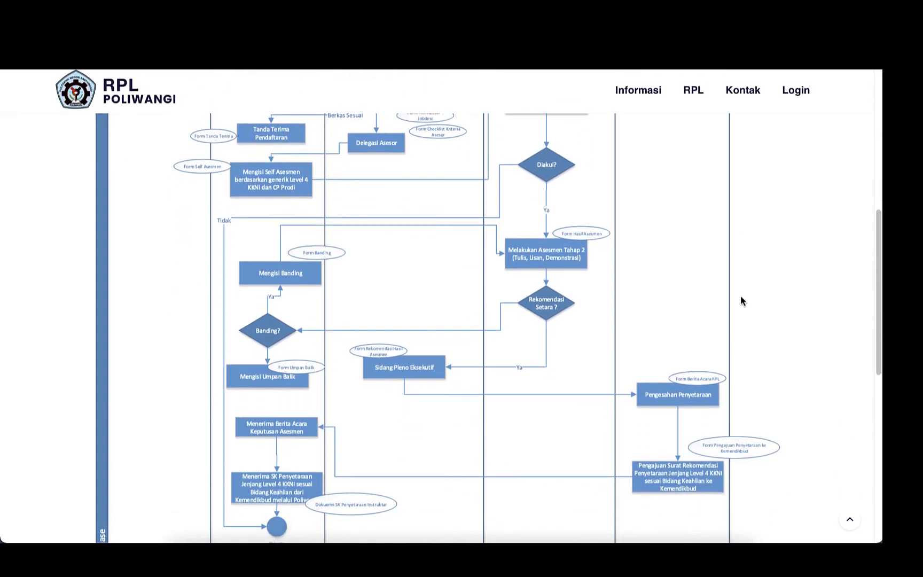
scroll(741, 301, "up", 1)
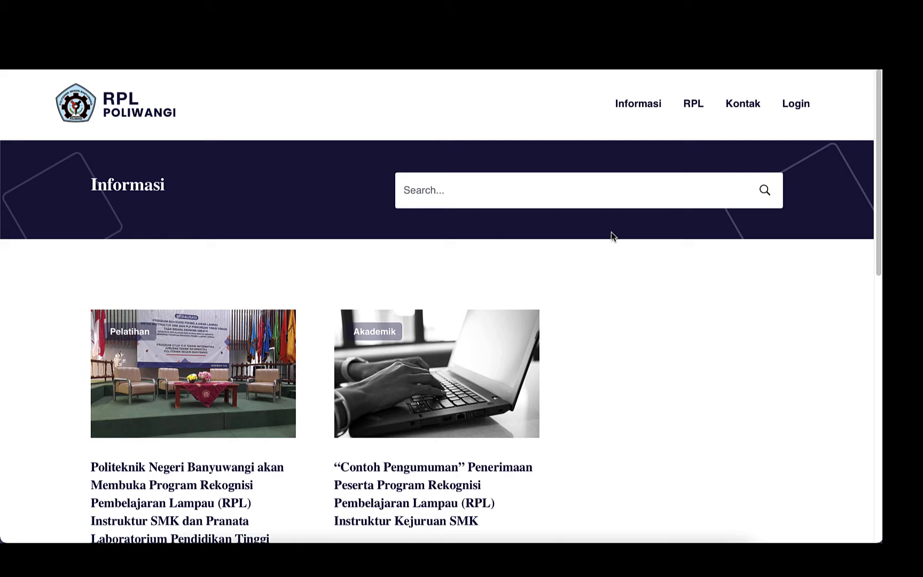
Go to the sign-in page and switch to the new asesi account Register form.
left_click(798, 114)
left_click(694, 383)
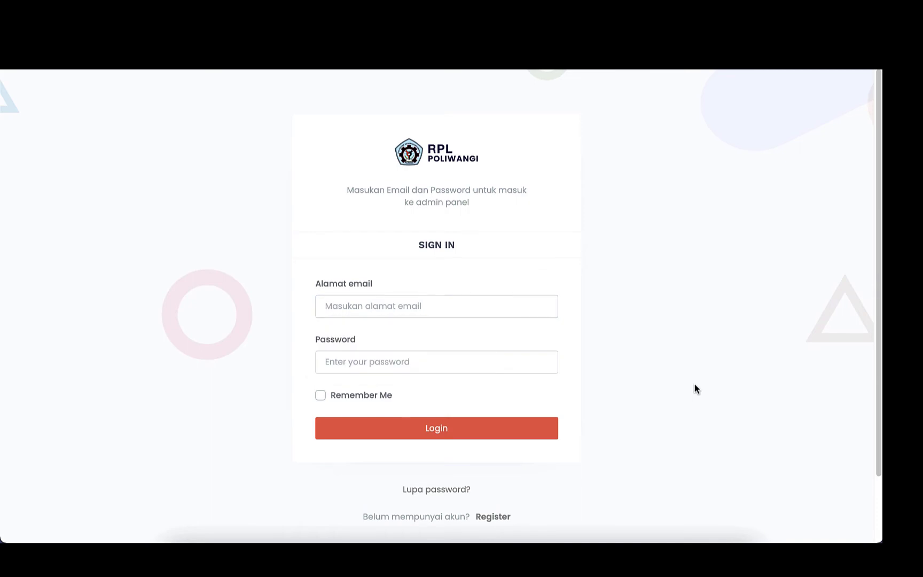
left_click(493, 517)
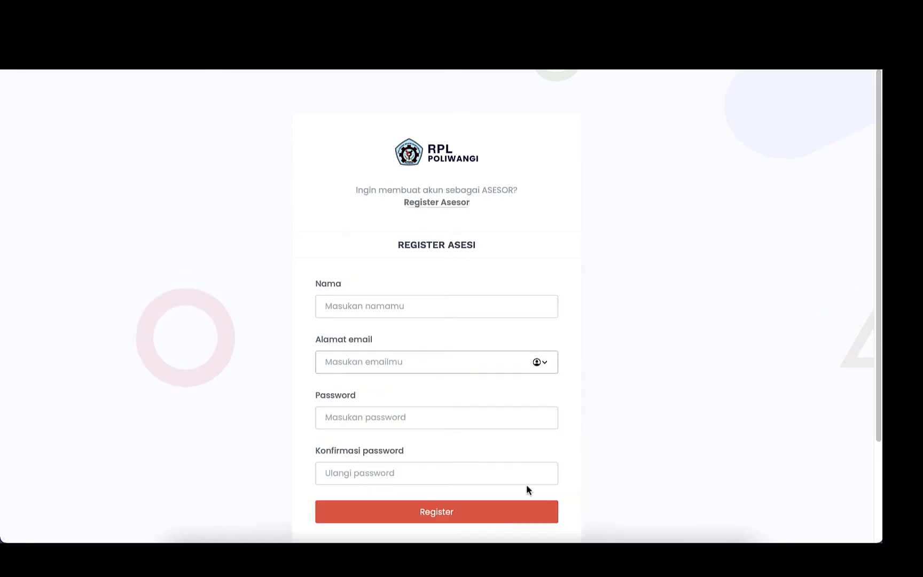
scroll(662, 417, "down", 2)
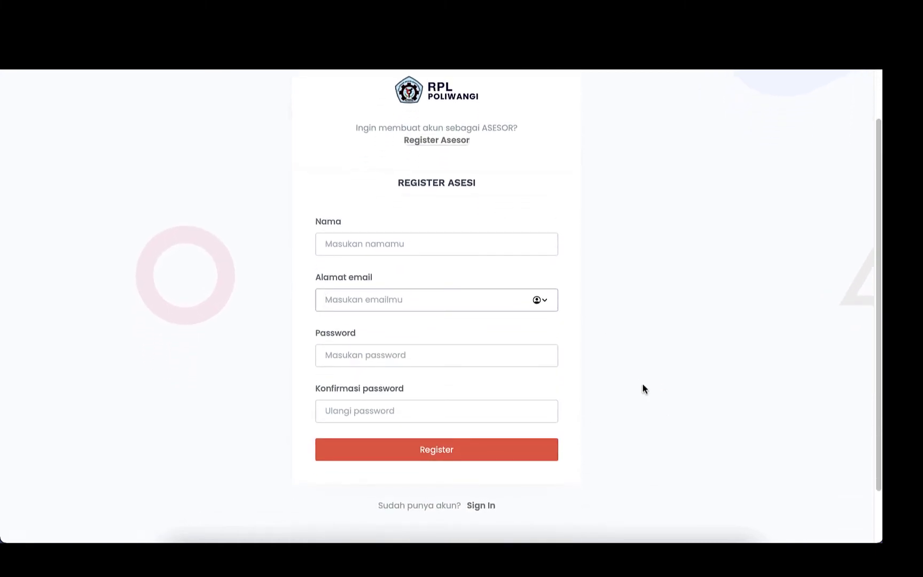
Generate a password and enter the applicant's full name, capitalising the surname.
left_click(427, 242)
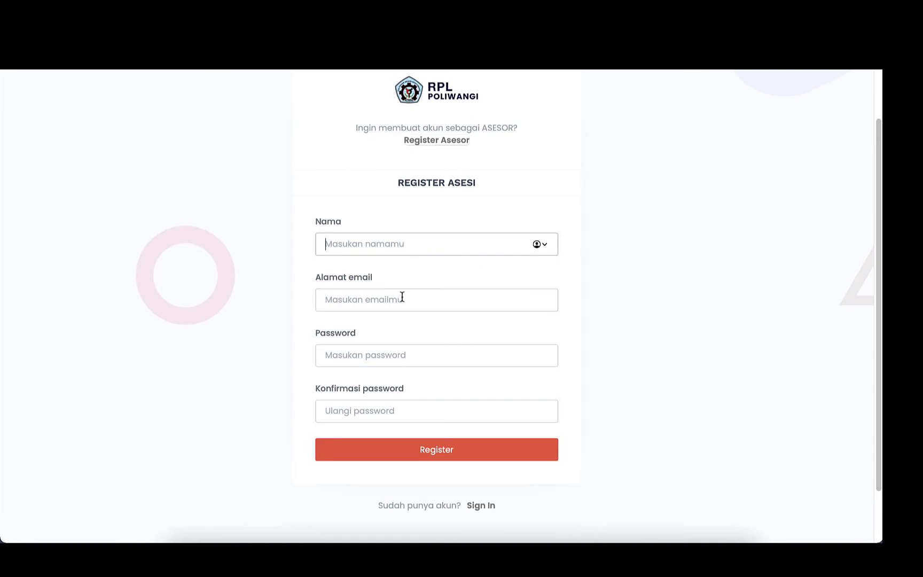
left_click(372, 356)
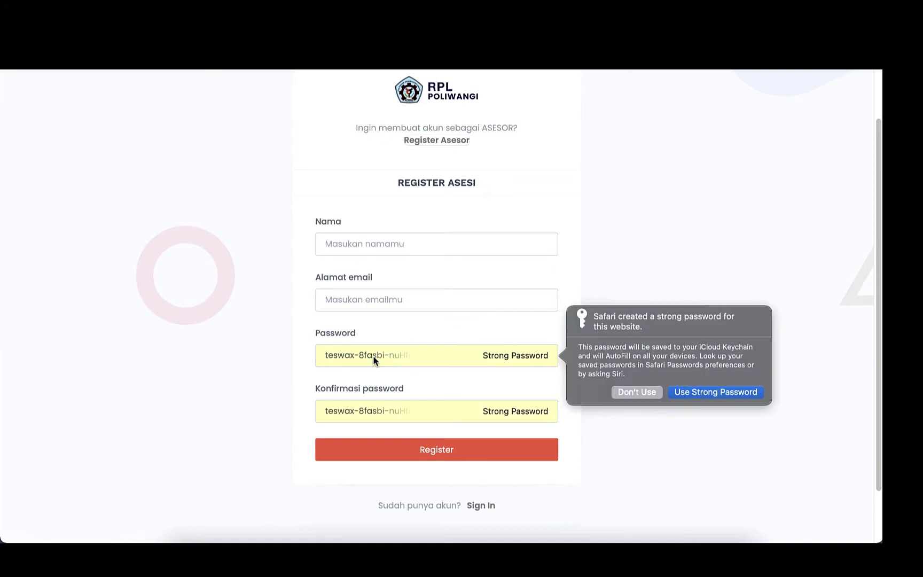
left_click(369, 241)
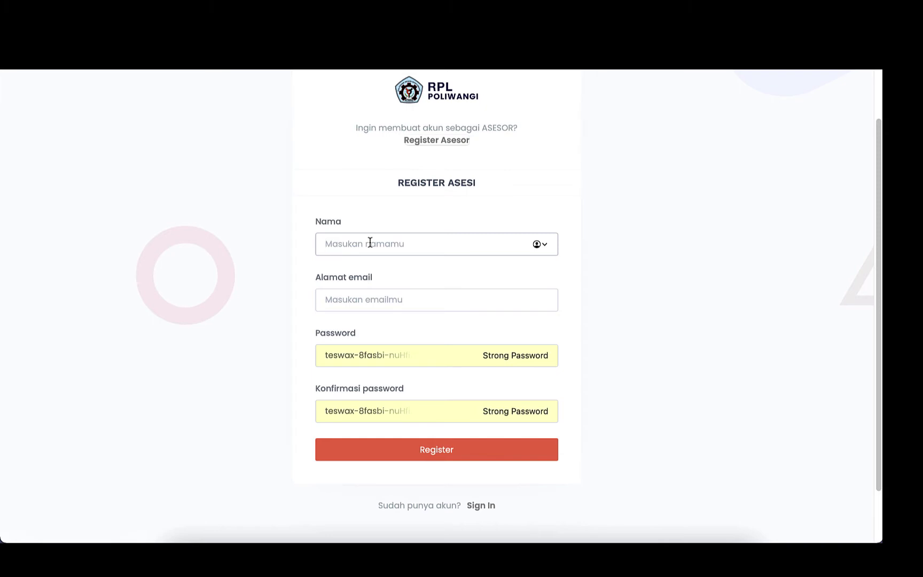
left_click(348, 248)
key("BackSpace")
type("A")
Fill in the applicant's e-mail and generated password, then submit the registration.
left_click(369, 296)
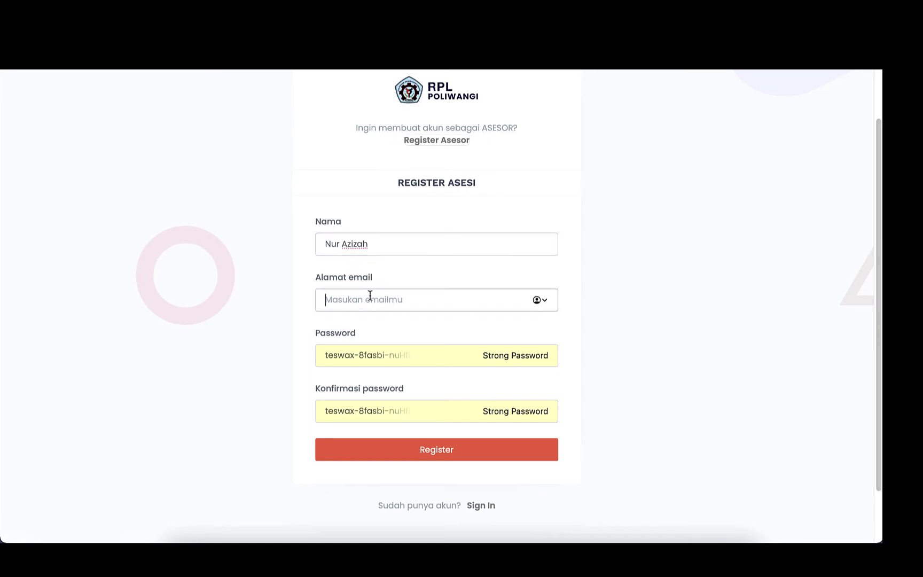
left_click(368, 357)
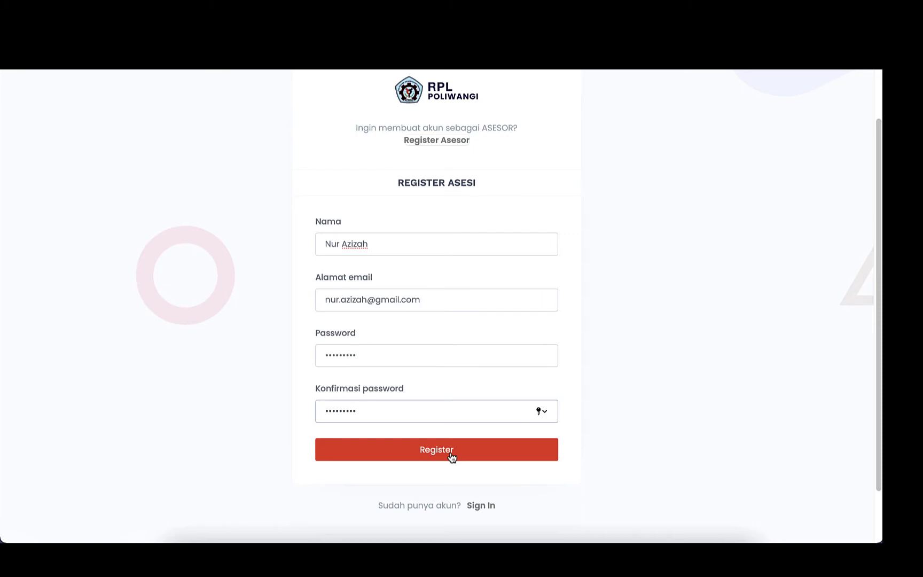
left_click(451, 455)
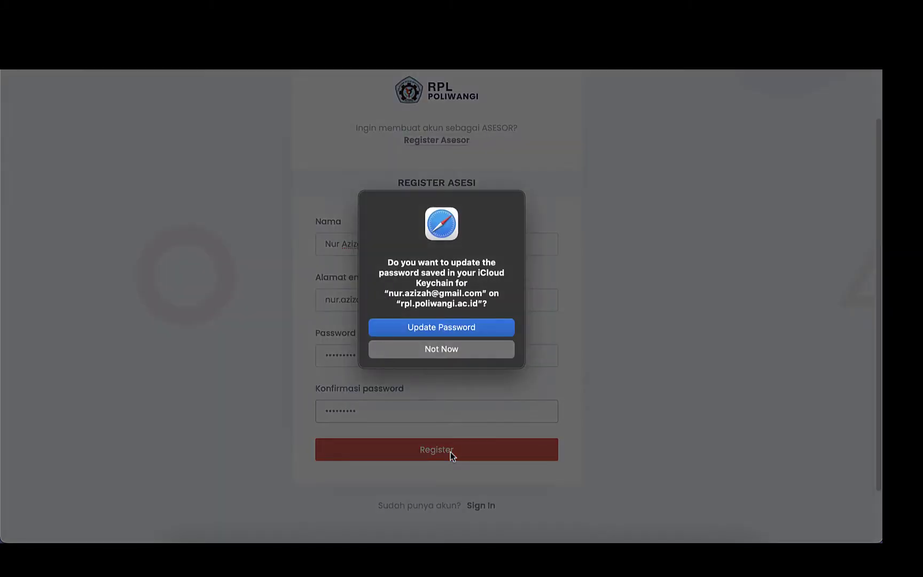
left_click(461, 348)
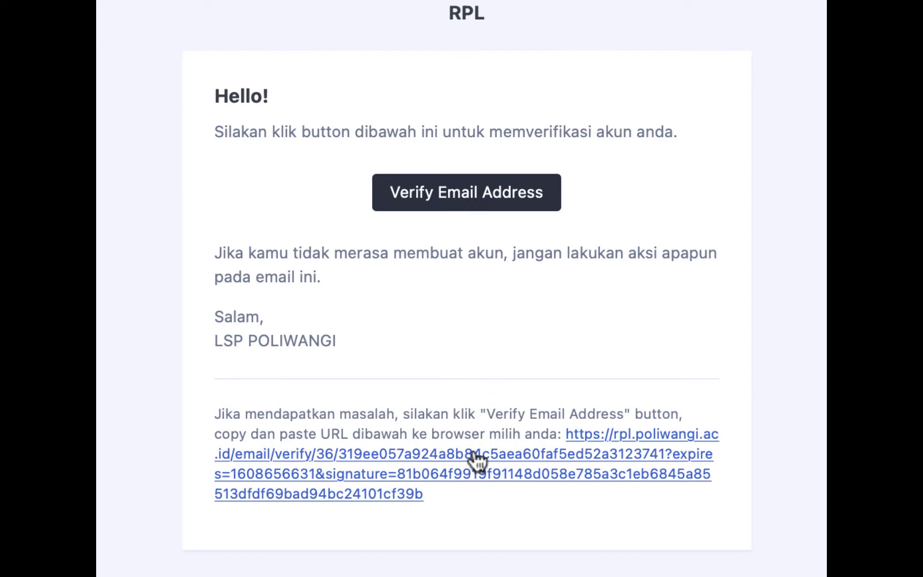
Verify the new account's e-mail address from the LSP POLIWANGI verification message.
left_click(476, 455)
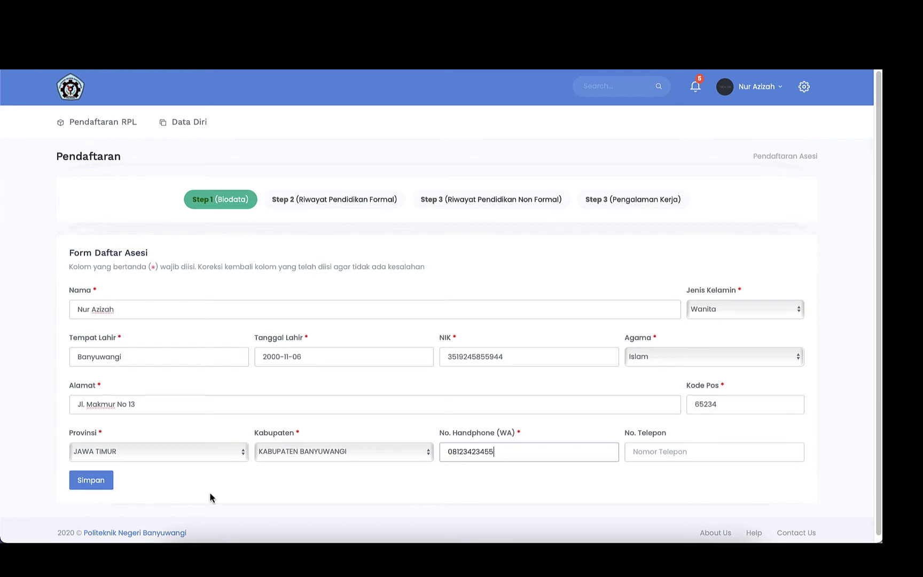
Save the Step 1 Biodata with Wanita, Islam, JAWA TIMUR and KABUPATEN BANYUWANGI.
left_click(98, 485)
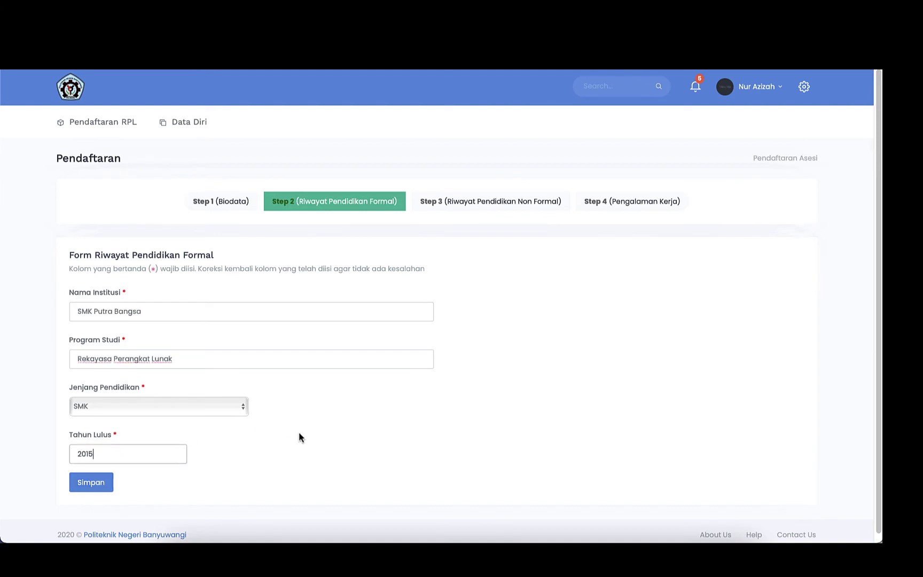
Save the SMK Putra Bangsa, Rekayasa Perangkat Lunak, 2015 education entry and go to Step 3.
left_click(94, 488)
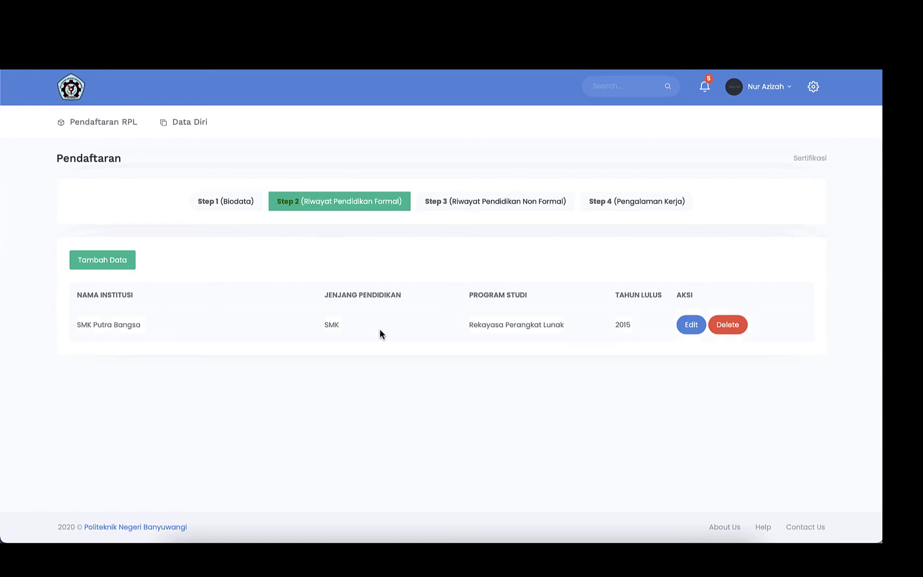
left_click(493, 205)
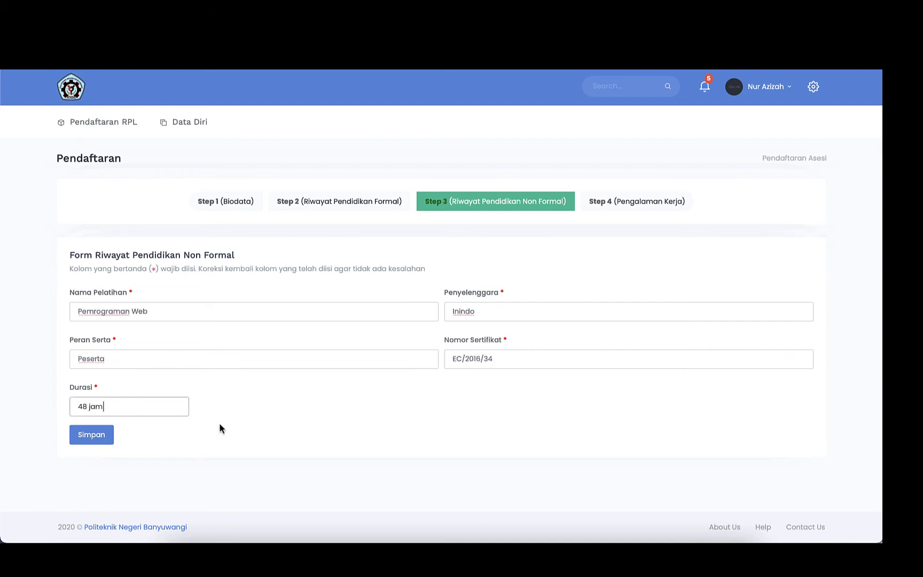
Save the Pemrograman Web (Inindo, 48 jam) training entry and move to Step 4.
left_click(106, 440)
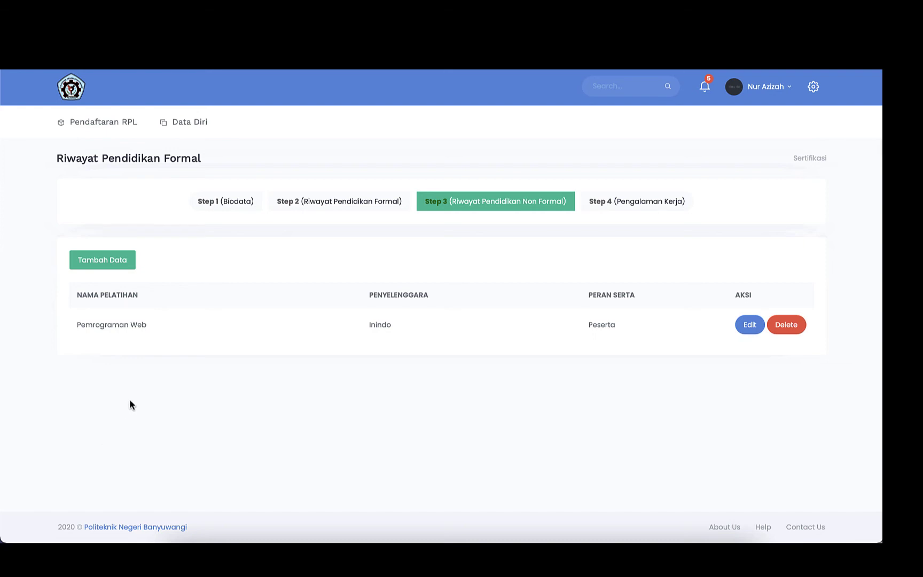
left_click(631, 207)
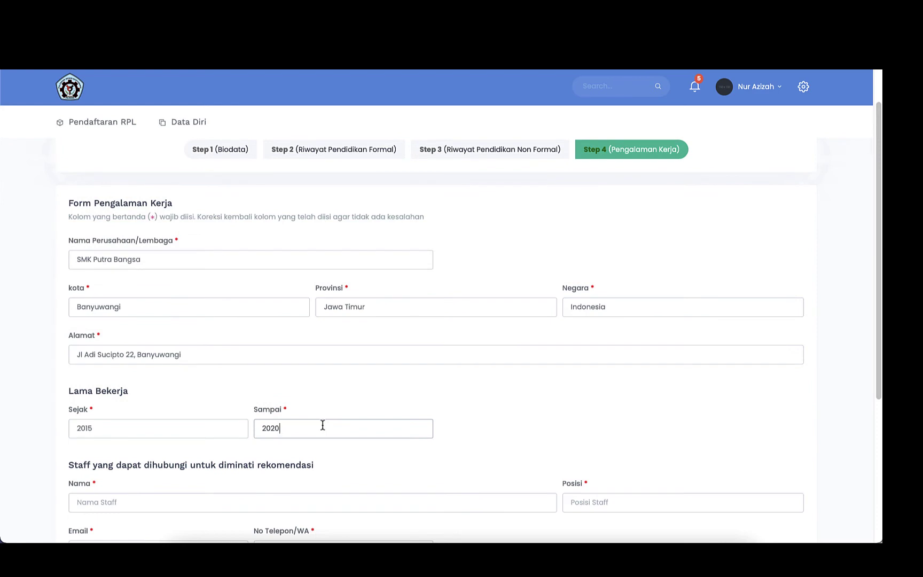
Enter the SMK Putra Bangsa, Banyuwangi job as Teknisi, 2015-10-05 to 2020-12-06, 60 months.
scroll(459, 415, "down", 3)
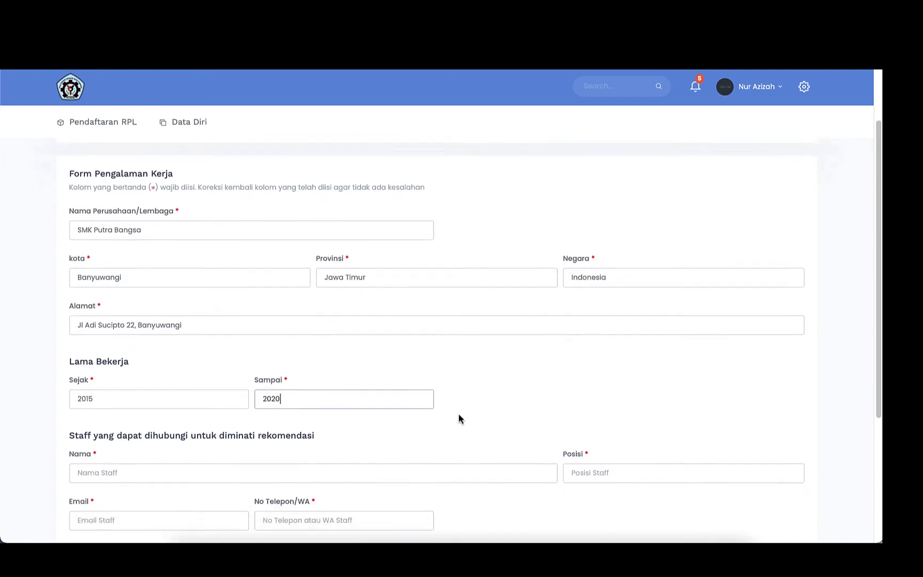
scroll(459, 419, "down", 1)
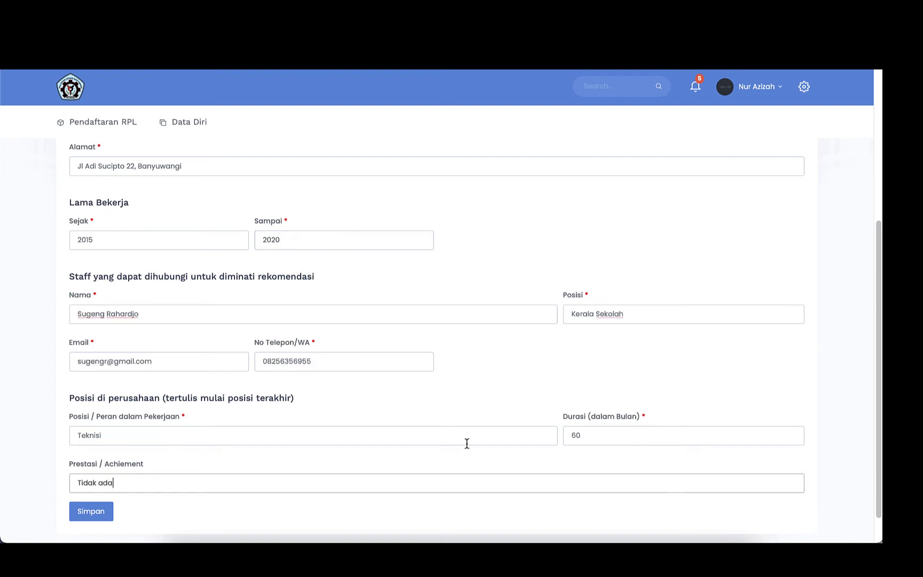
scroll(466, 443, "up", 4)
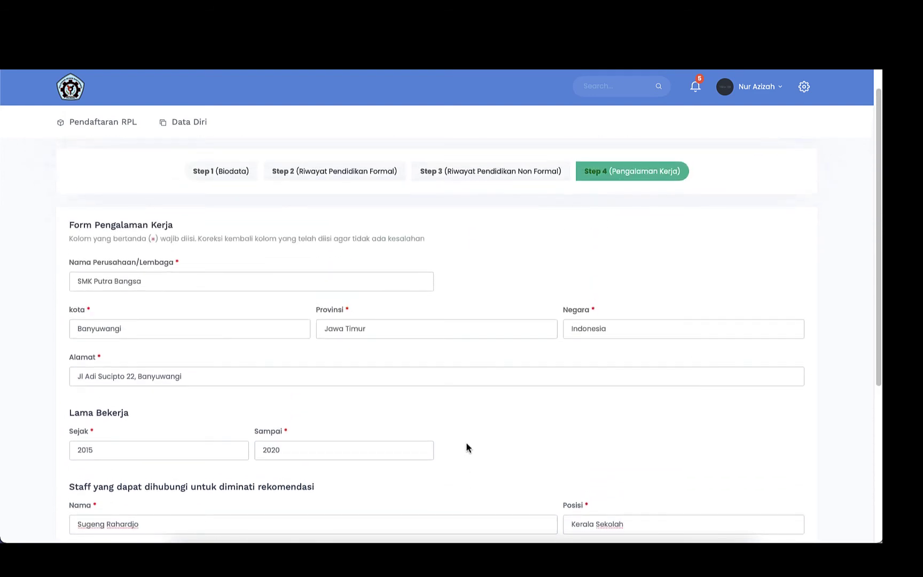
scroll(466, 444, "down", 3)
scroll(467, 447, "down", 2)
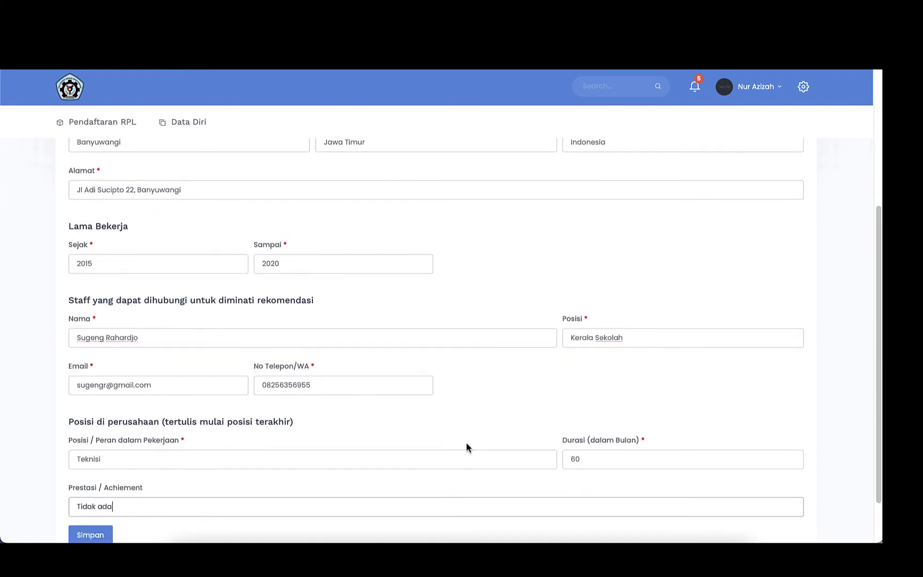
scroll(467, 448, "down", 1)
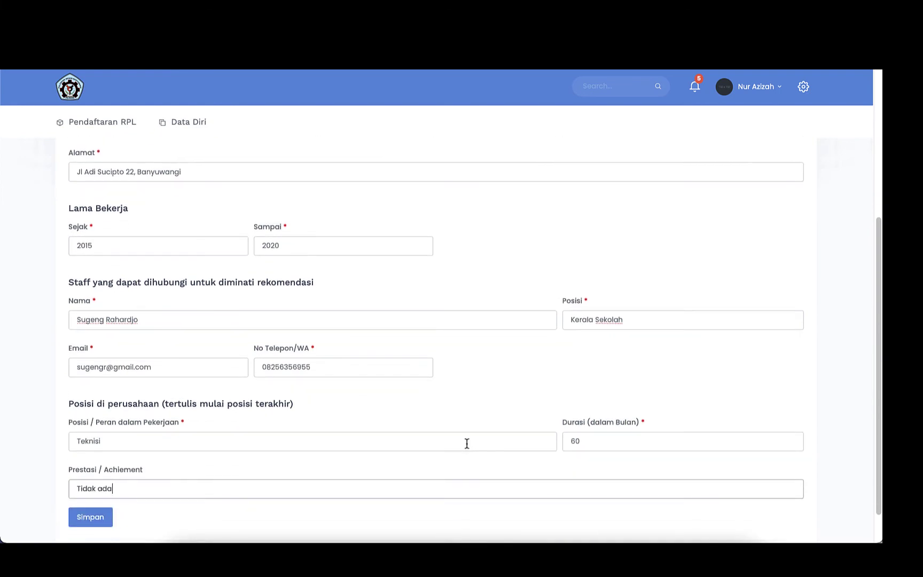
scroll(467, 444, "down", 1)
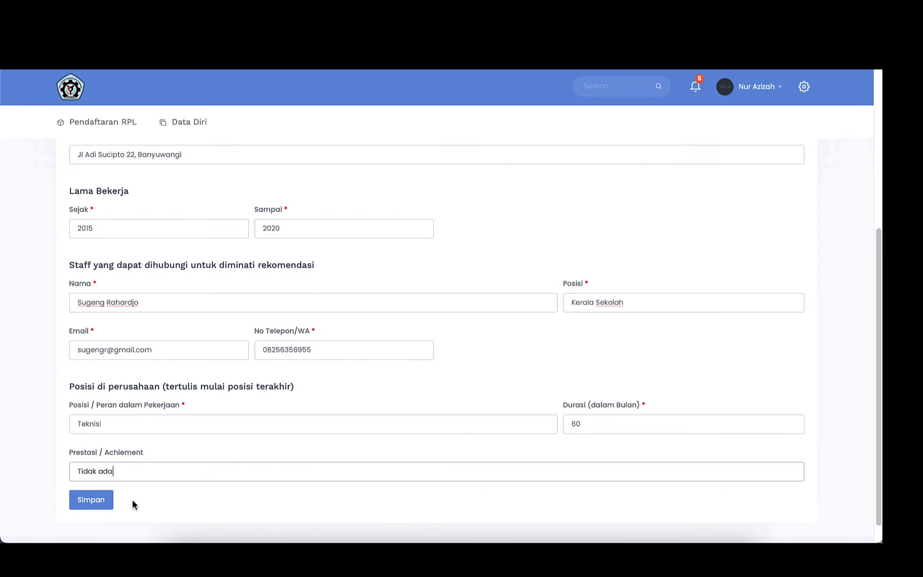
left_click(103, 502)
Save the Teknisi work experience entry so it is listed as 60 Bulan.
scroll(157, 486, "down", 2)
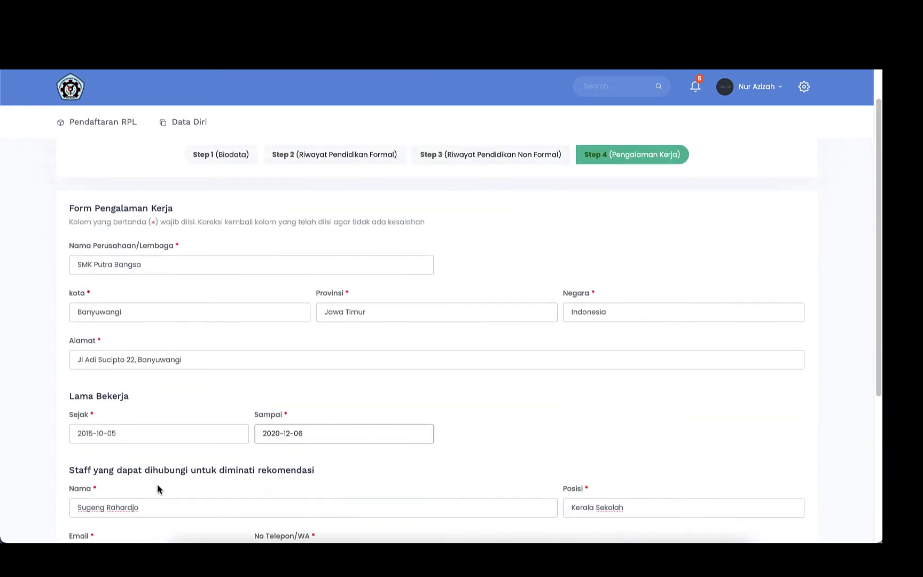
scroll(157, 485, "down", 1)
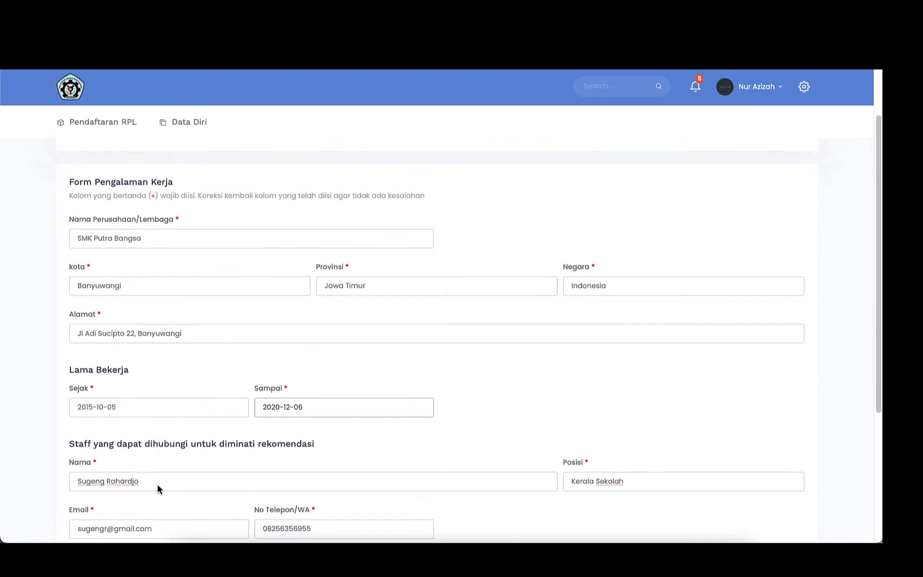
scroll(158, 485, "down", 5)
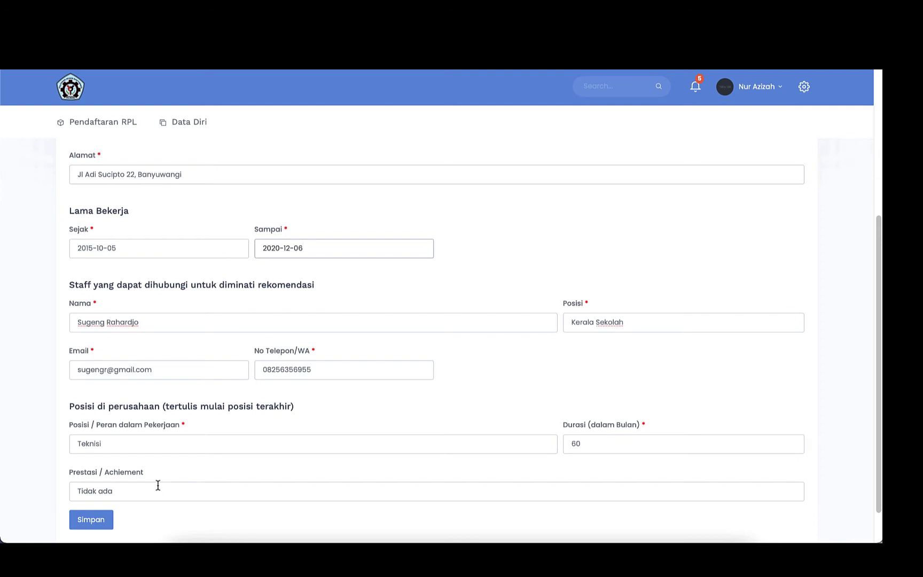
scroll(157, 485, "down", 1)
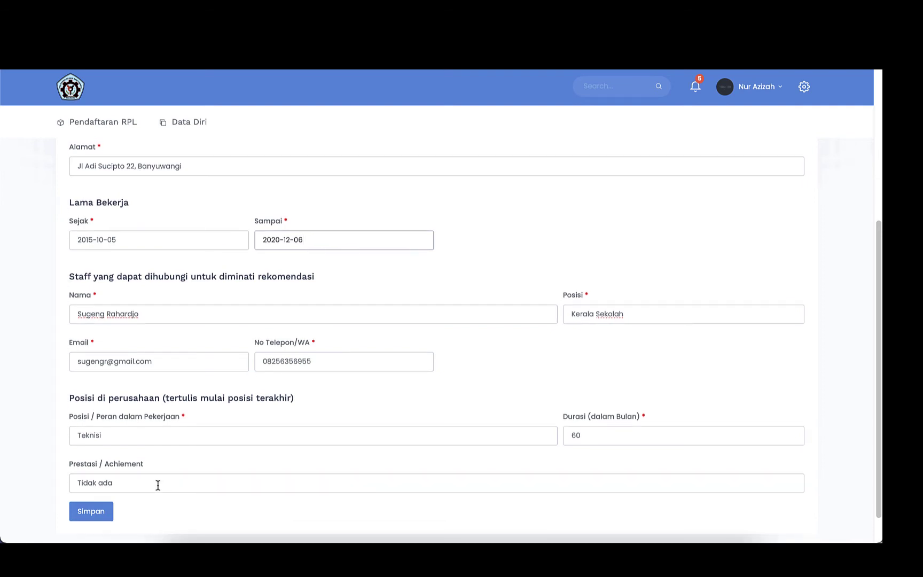
left_click(95, 513)
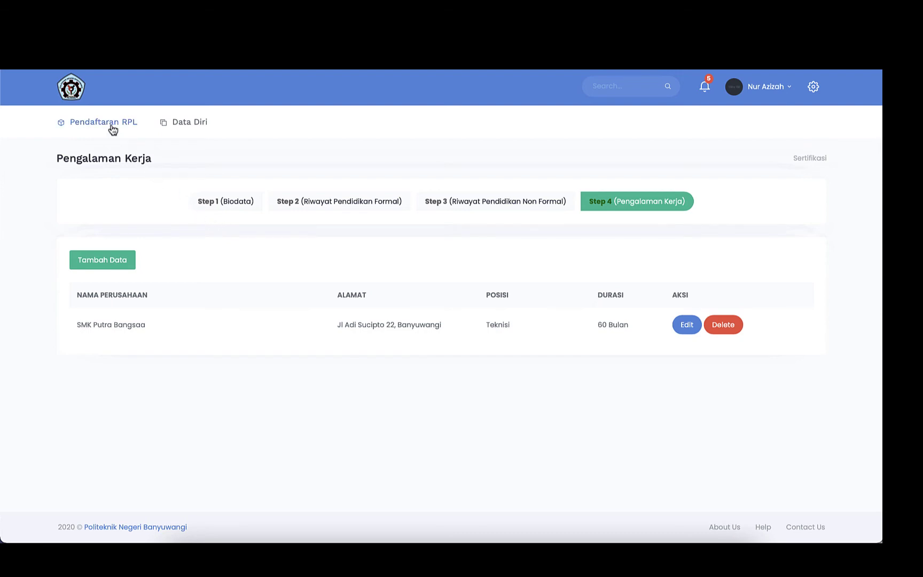
Return from the work experience list to the Pendaftaran RPL registration page.
left_click(113, 130)
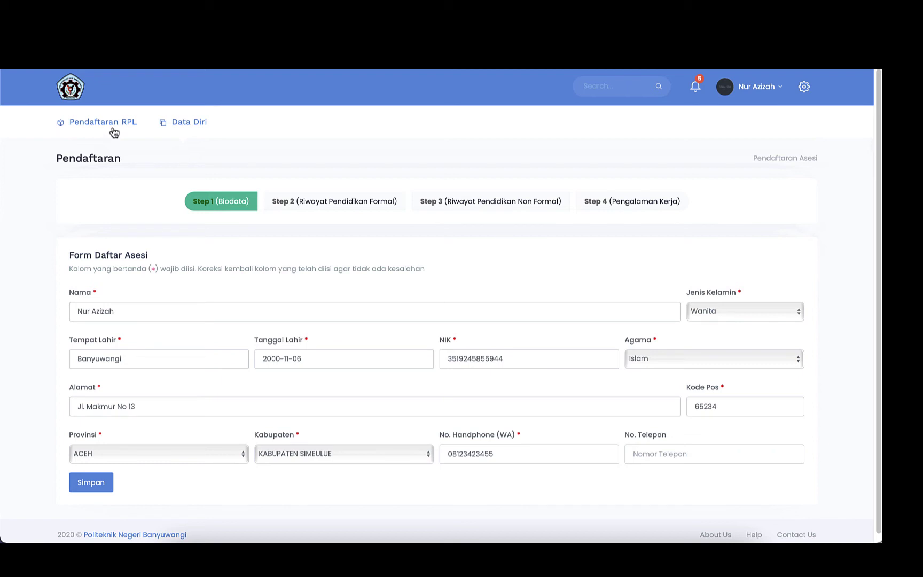
Register for the RPL Tipe B D2 (Level 4 KKNI) Rekayasa Perangkat Lunak scheme.
left_click(113, 130)
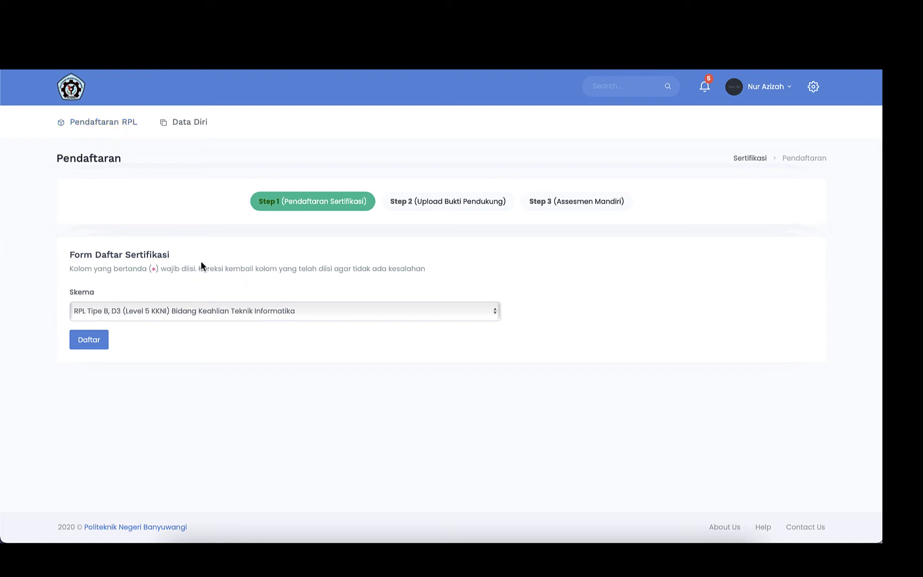
left_click(214, 311)
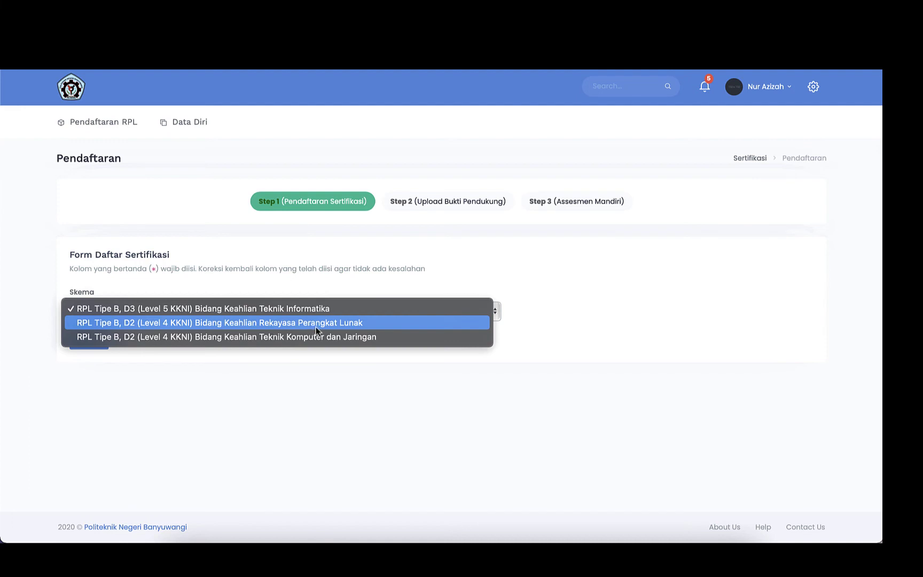
left_click(364, 323)
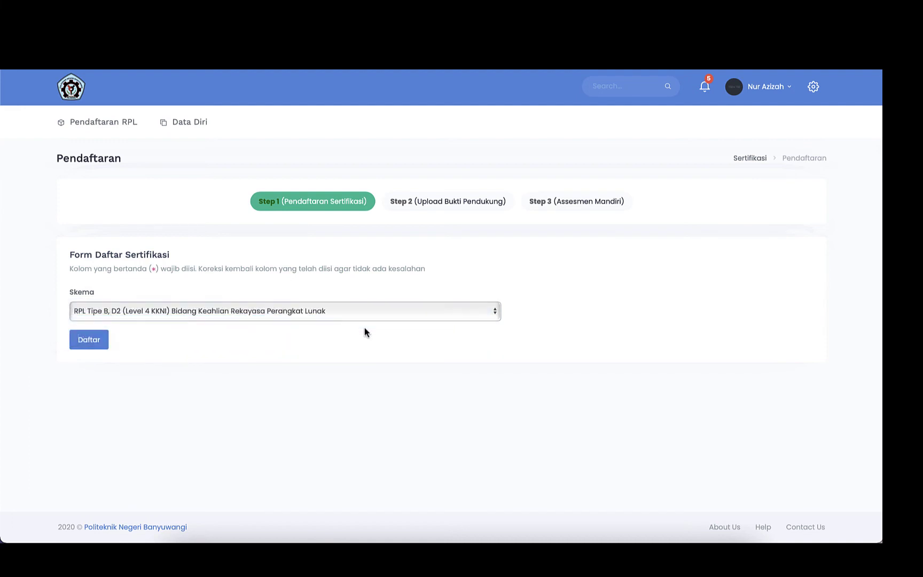
left_click(93, 342)
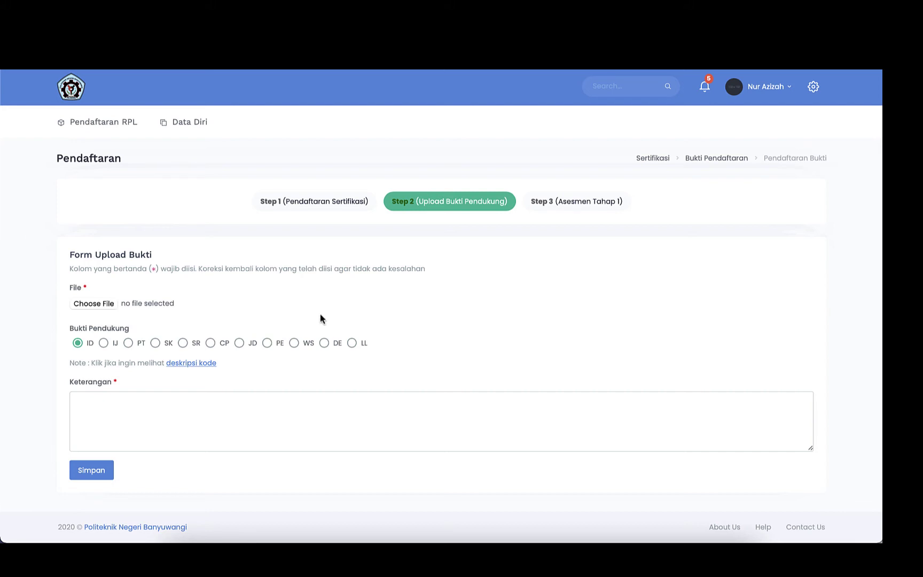
Upload KTP.jpg as evidence with code ID and description 'KTP', and save it.
left_click(101, 306)
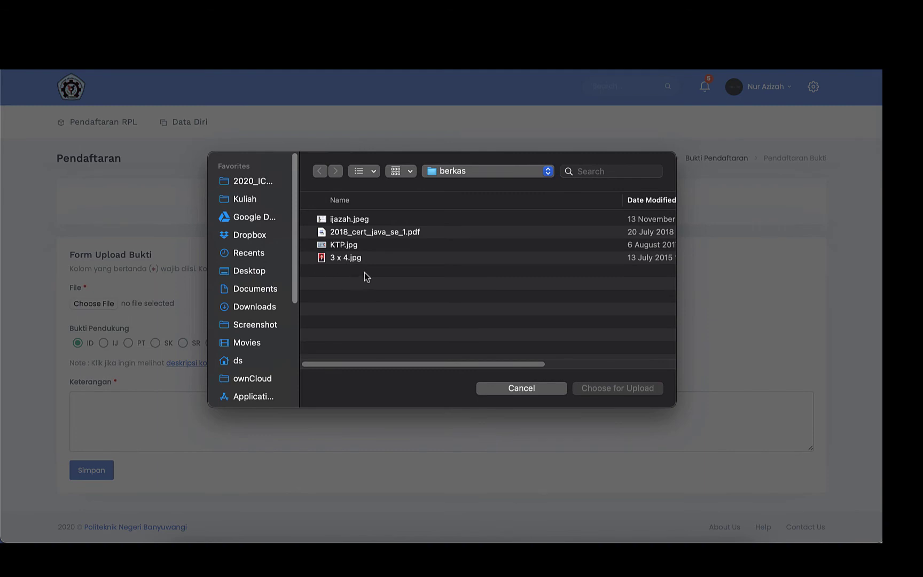
left_click(346, 246)
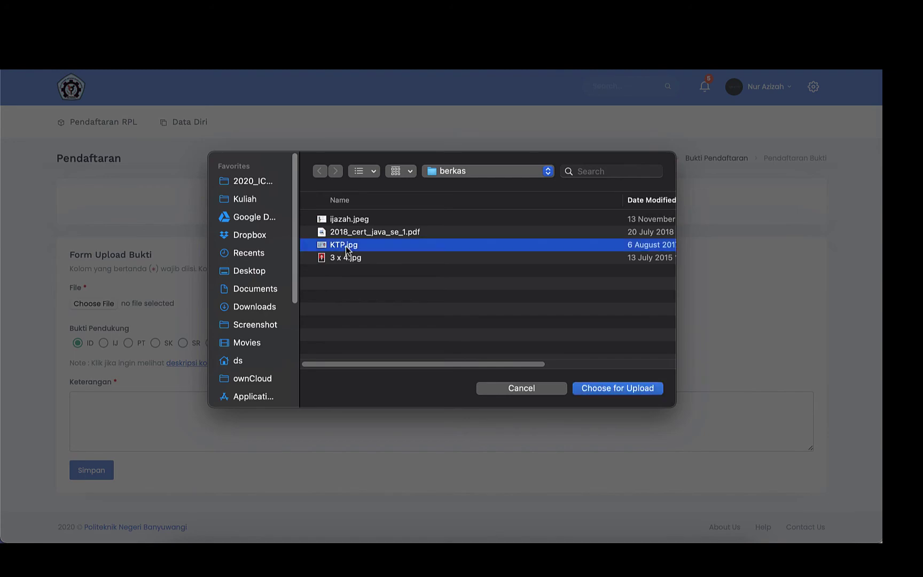
left_click(610, 389)
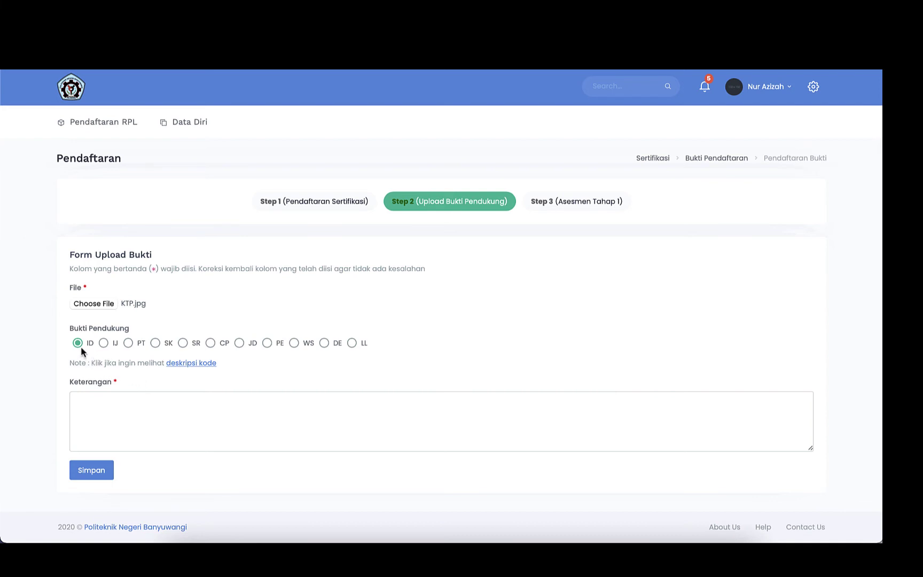
left_click(192, 363)
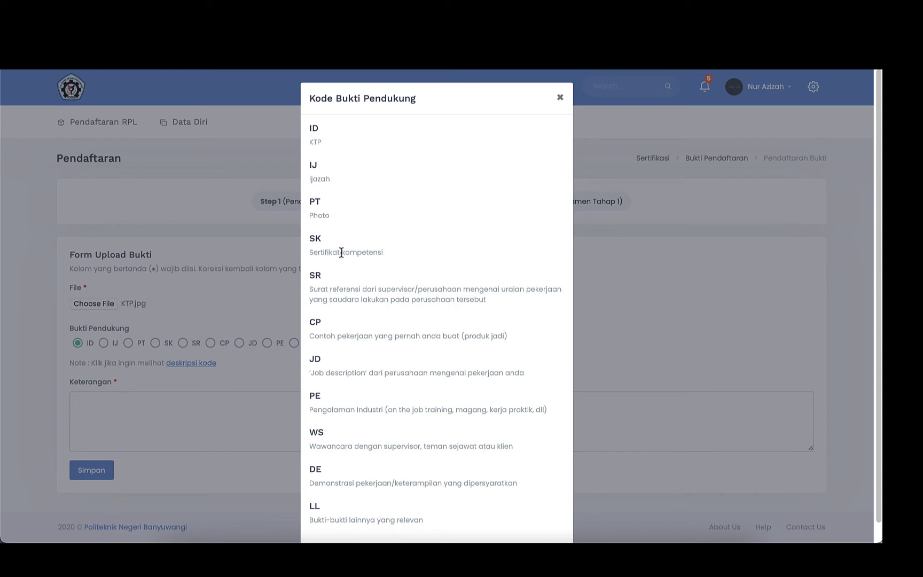
left_click(195, 283)
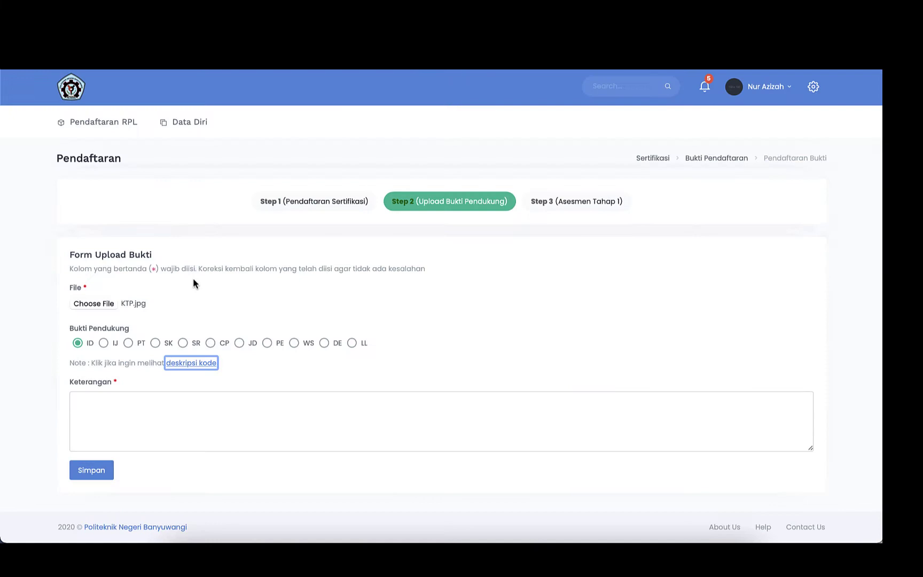
left_click(78, 348)
left_click(142, 403)
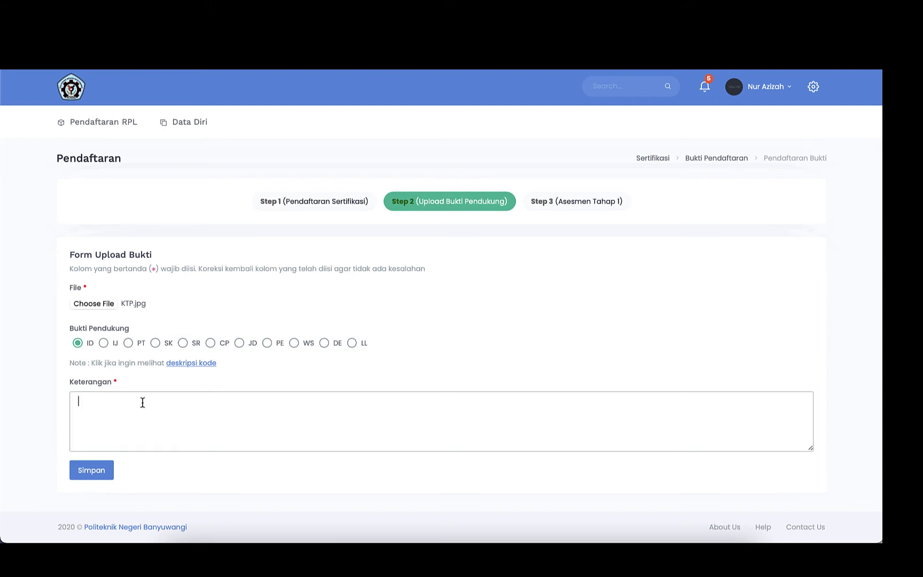
type("KTP")
left_click(94, 471)
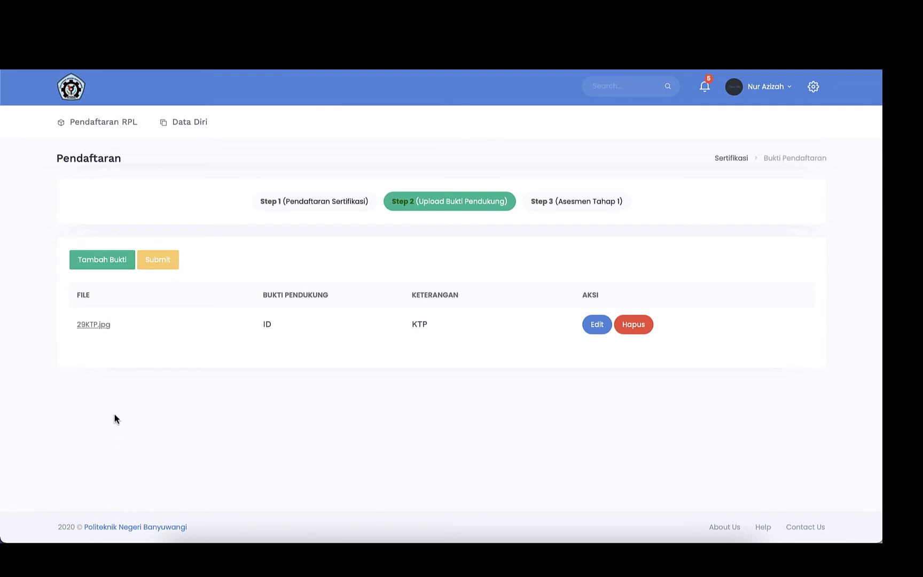
Add ijazah.jpeg as IJ evidence described 'Ijazah' and save it.
left_click(102, 267)
left_click(105, 305)
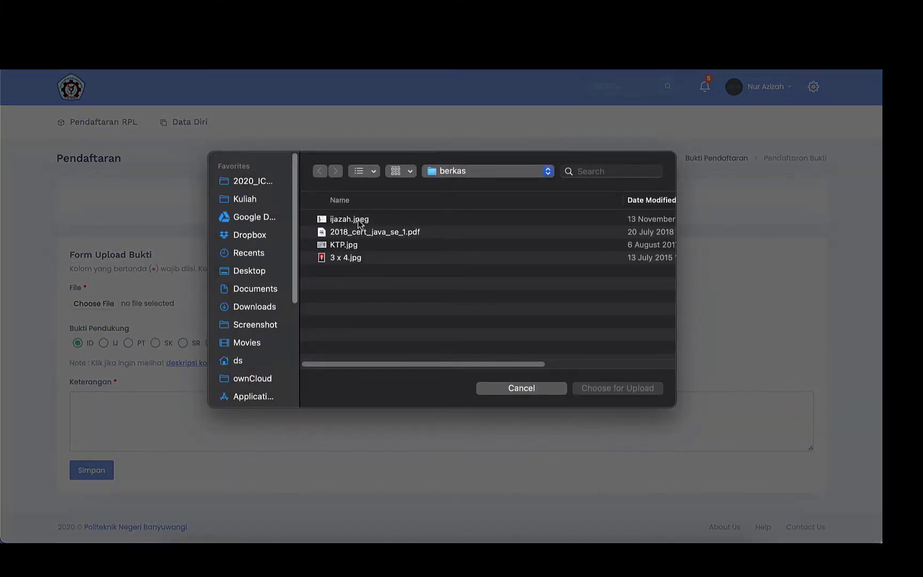
double_click(358, 219)
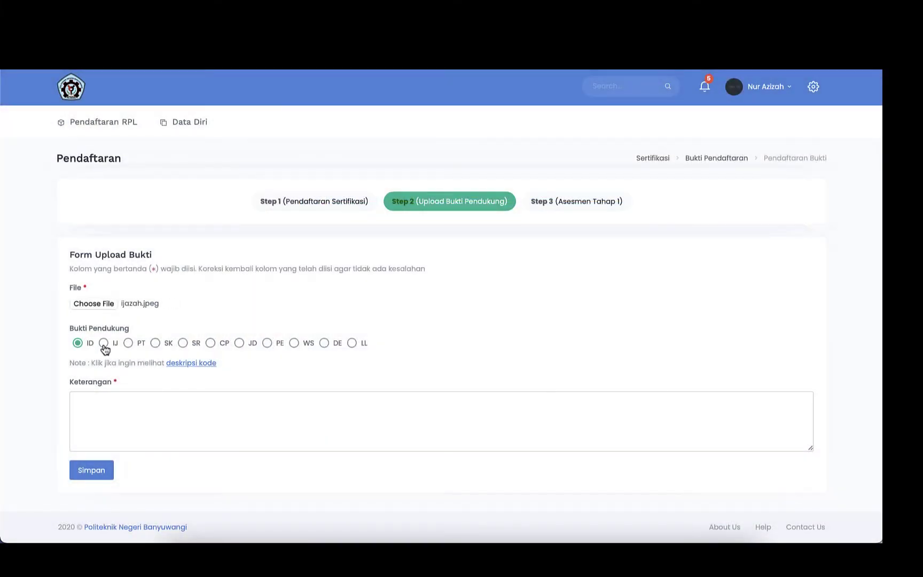
left_click(104, 343)
left_click(102, 405)
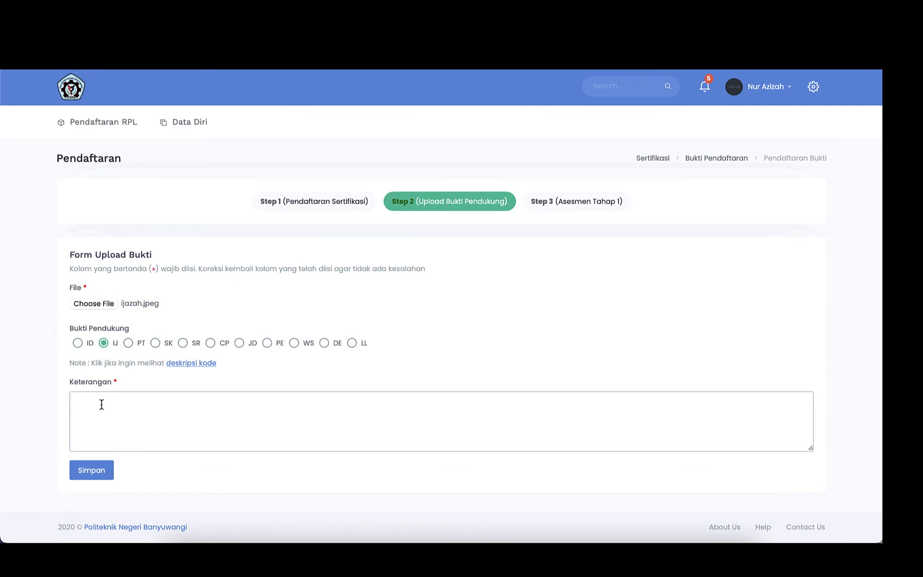
type("Ijazah")
left_click(92, 469)
Add 2018_cert_java_se_1.pdf as SK evidence described 'Sertifikat Pelatihan Pemrograman Web' and save it.
left_click(109, 263)
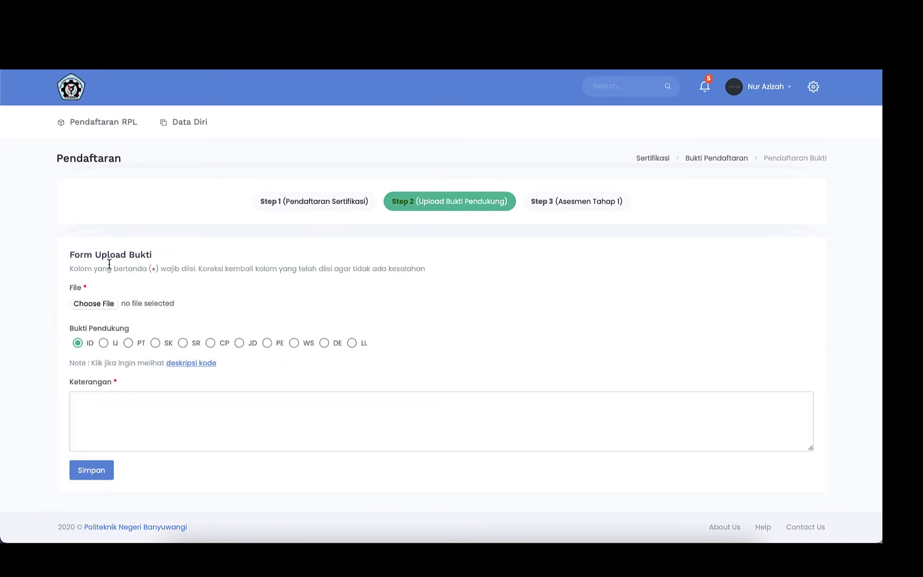
left_click(103, 303)
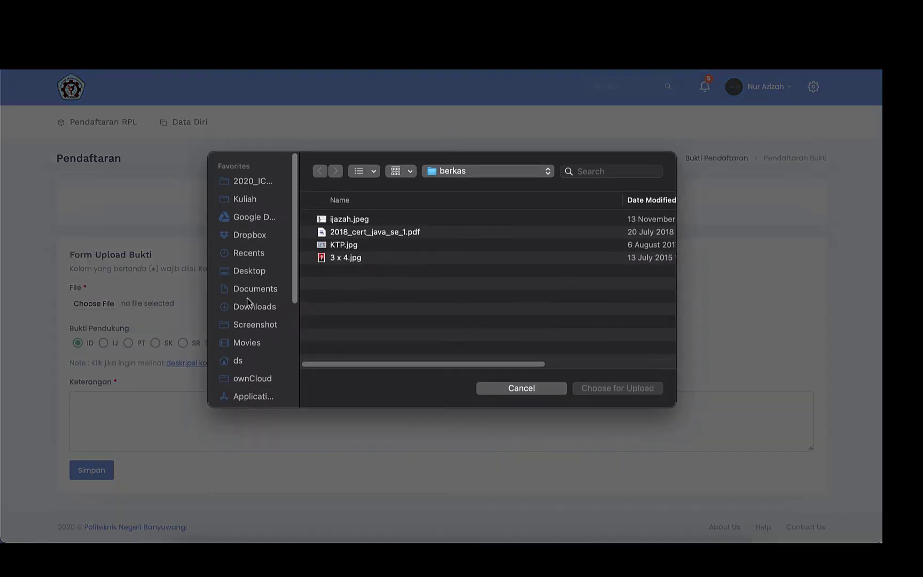
double_click(361, 233)
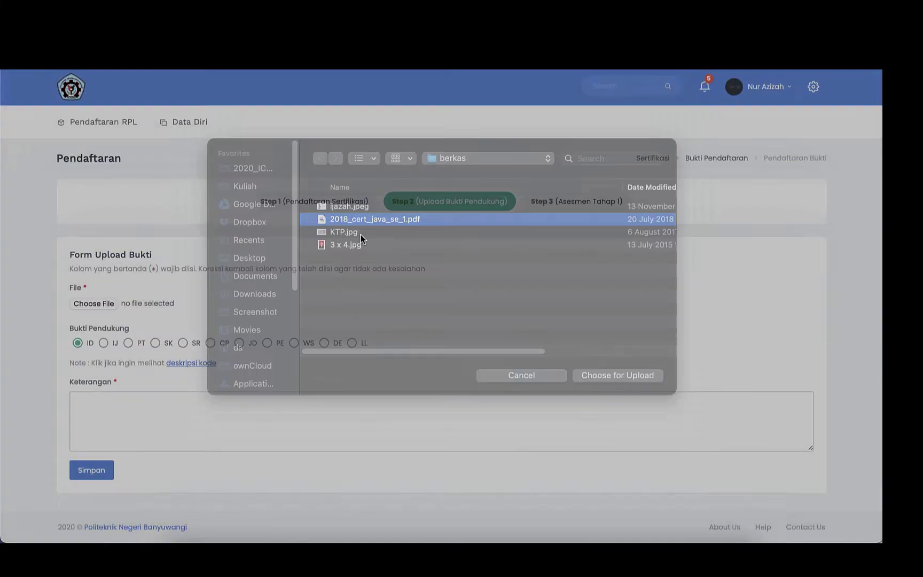
left_click(156, 346)
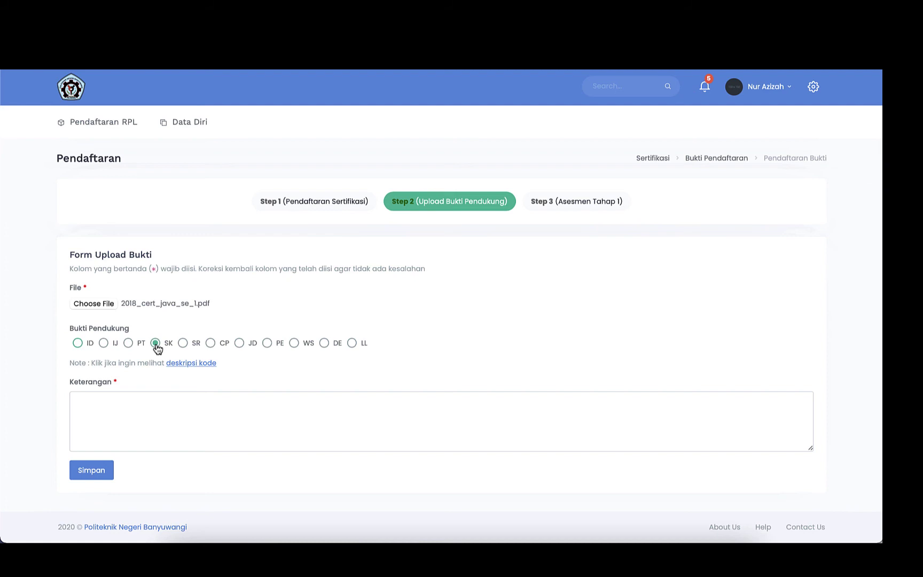
left_click(140, 419)
type("Sertifikat Pelatihan Pemrograman Web")
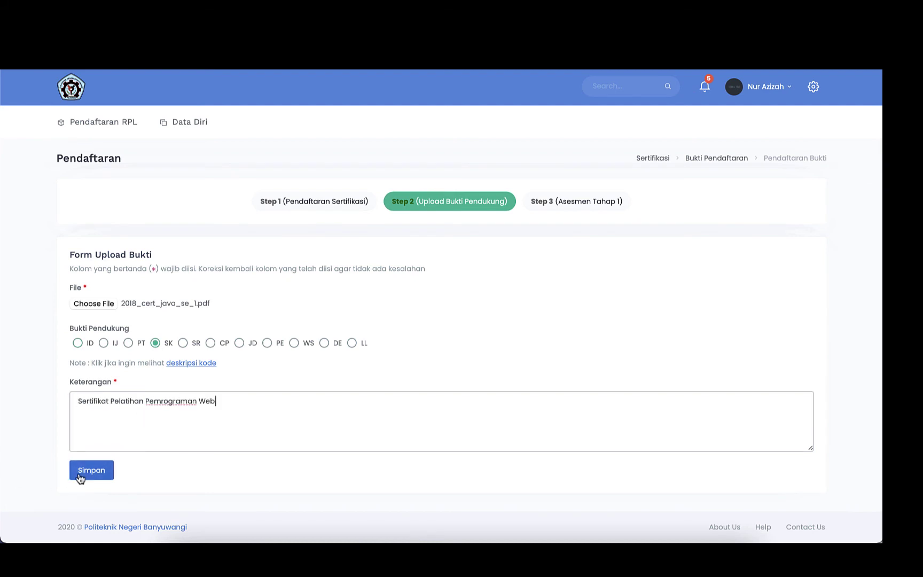
left_click(80, 477)
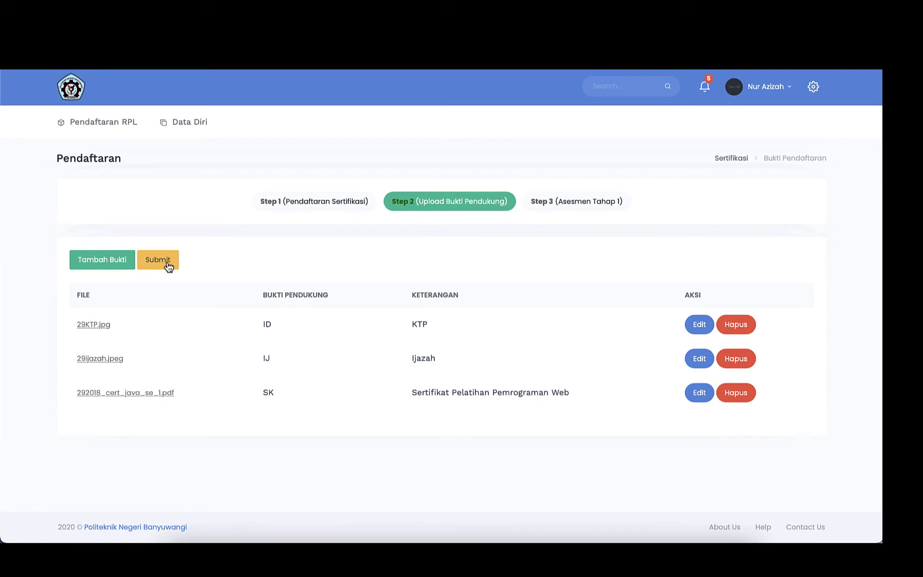
Attempt to submit the evidence, then start a new evidence entry for the missing photo.
left_click(168, 264)
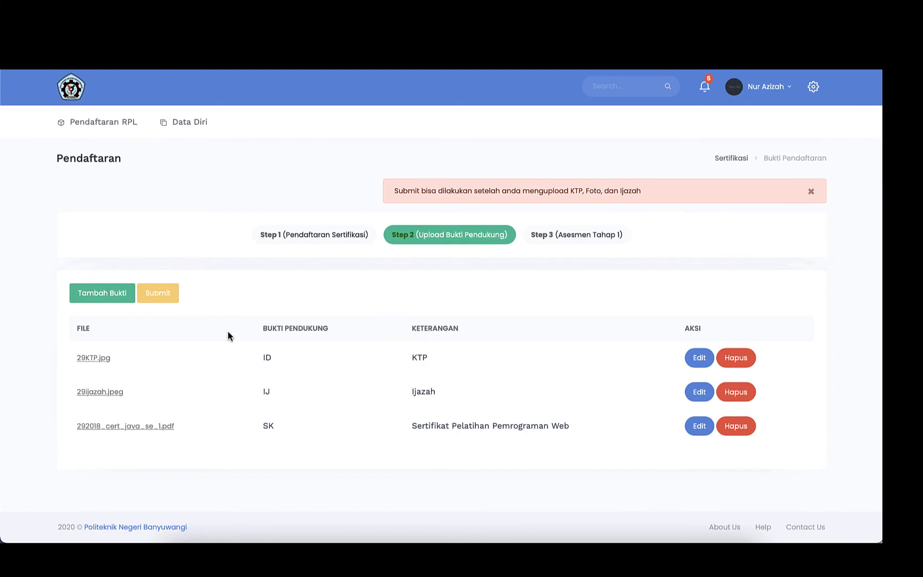
left_click(102, 293)
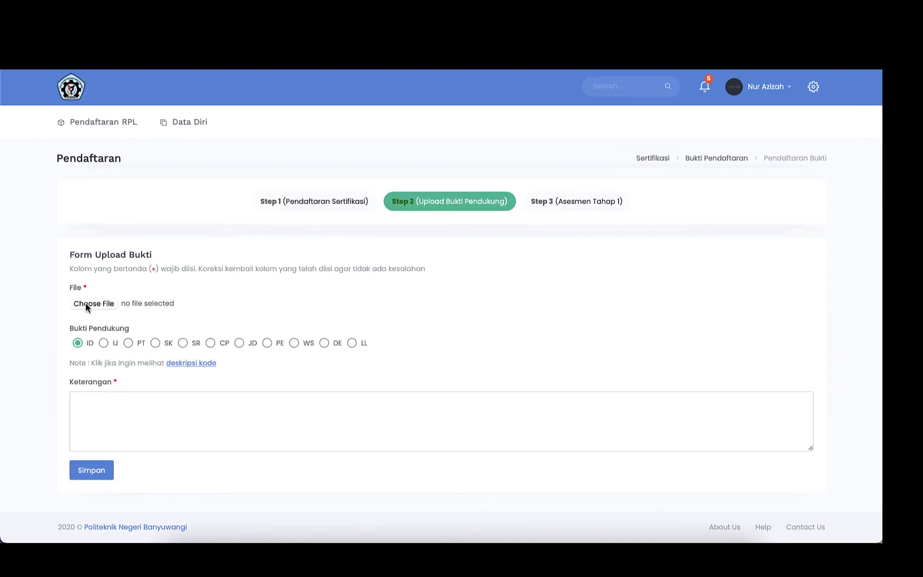
Save 3 x 4.jpg as PT evidence described 'Photo', then submit all four documents.
left_click(86, 303)
key("Return")
left_click(129, 343)
left_click(131, 398)
type("Photo")
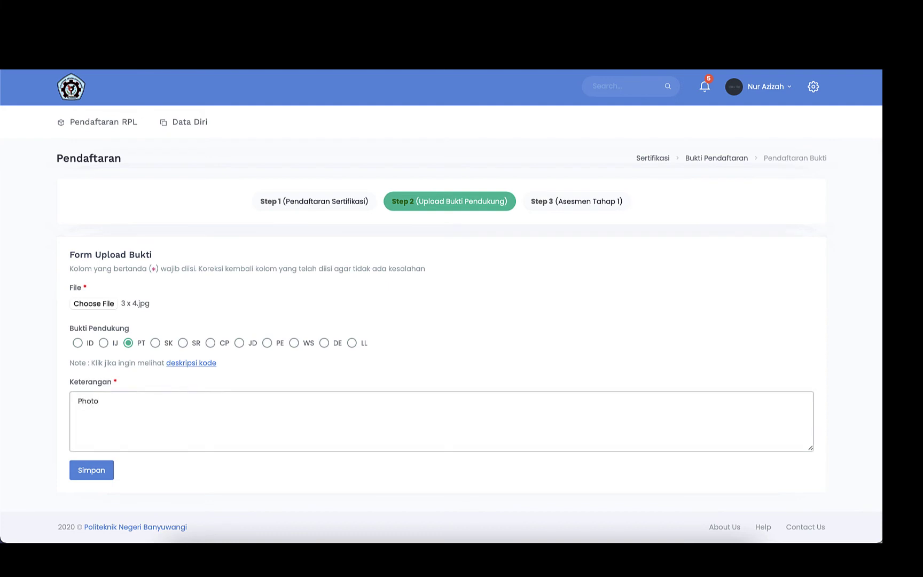
left_click(94, 471)
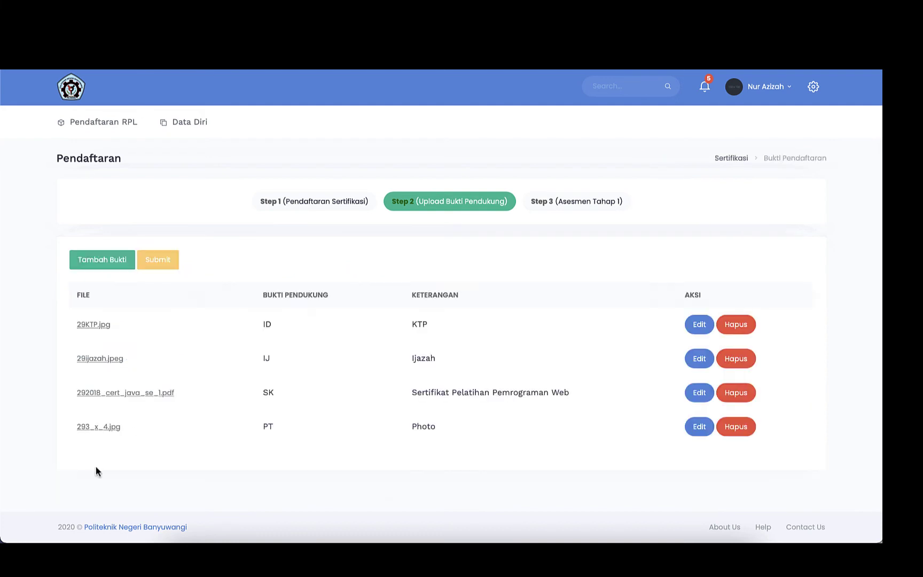
left_click(161, 261)
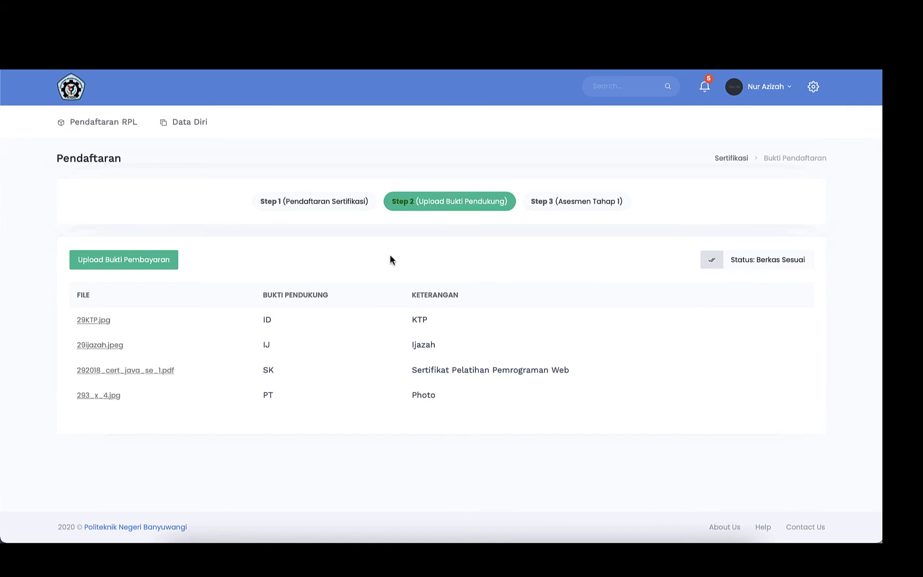
Attach kwitansi.jpg in the Upload Bukti Pembayaran form and save the changes.
left_click(138, 272)
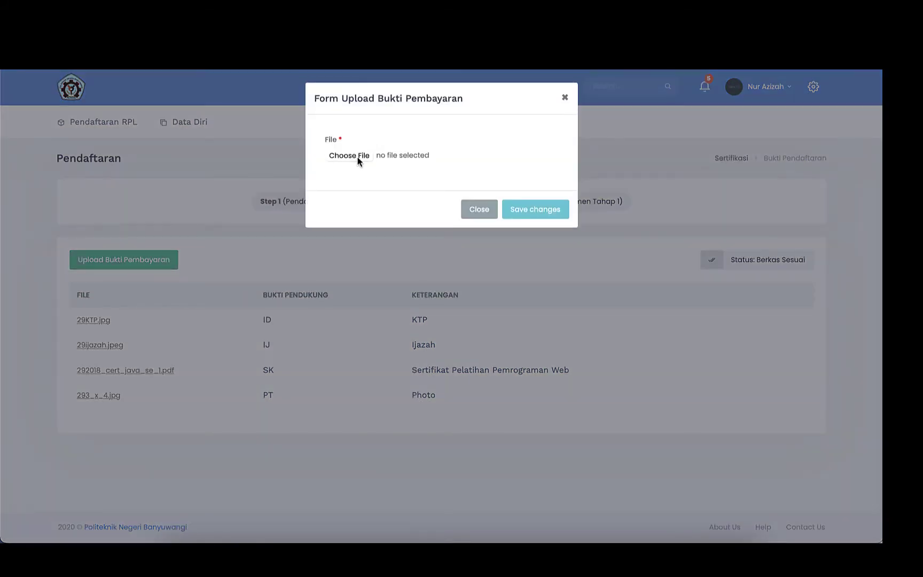
left_click(357, 157)
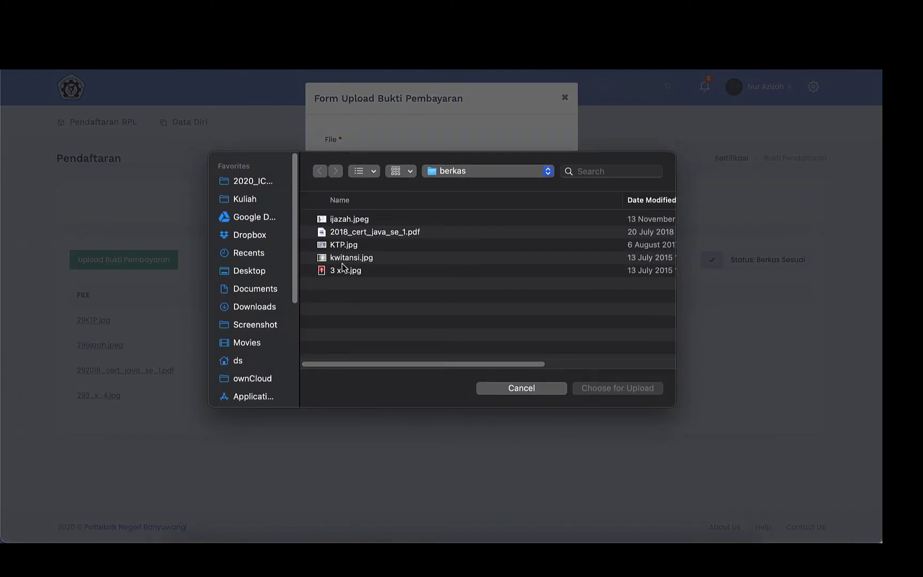
double_click(345, 260)
left_click(527, 209)
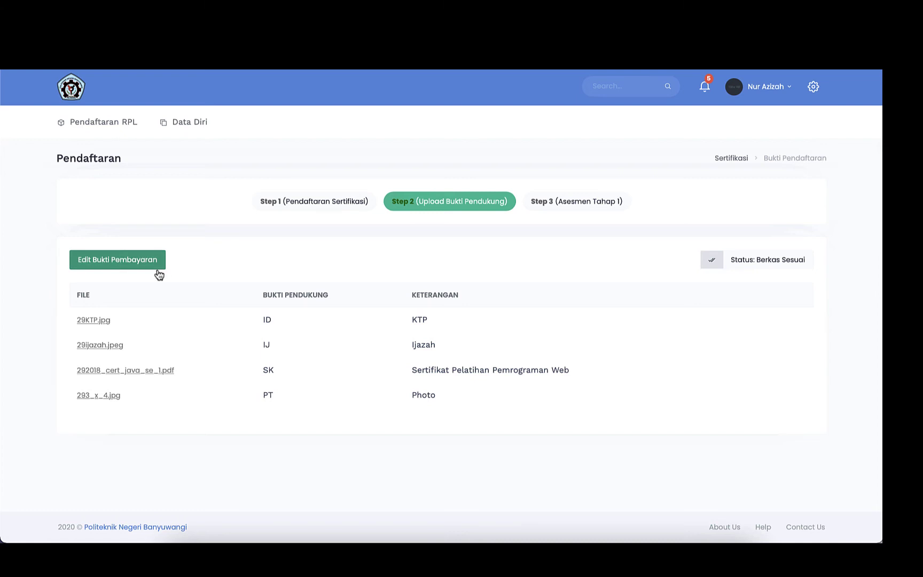
Once the payment reads Pembayaran Berhasil, go to the Step 3 Asesmen Tahap 1 tab.
left_click(572, 205)
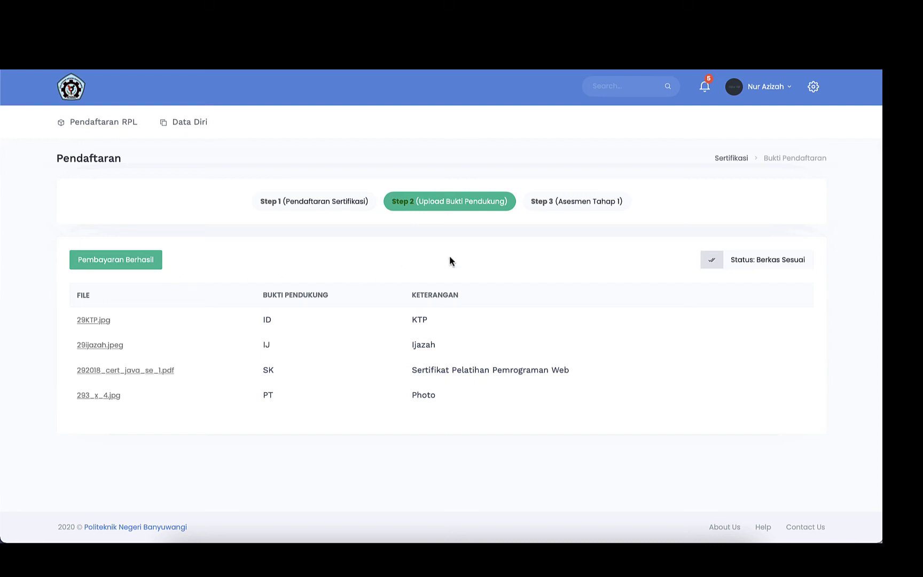
left_click(583, 207)
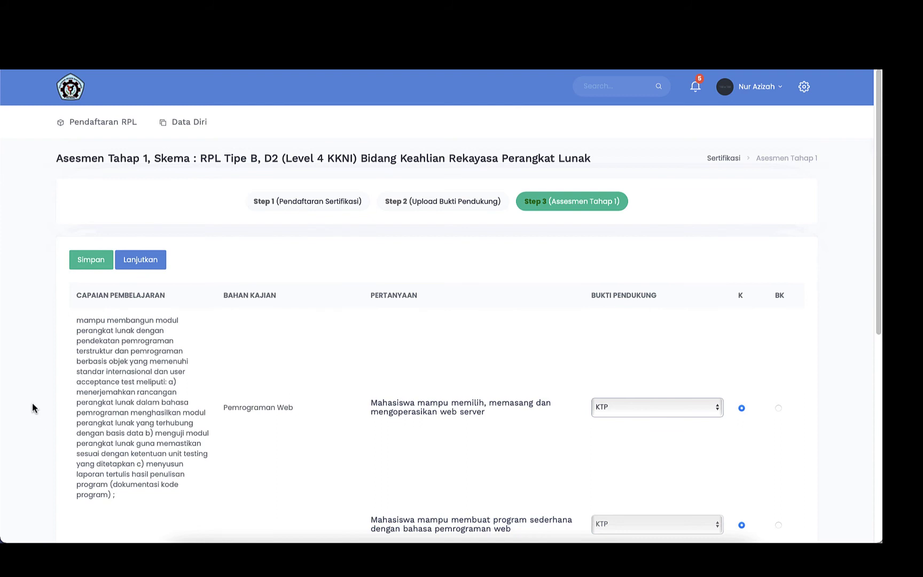
Cite Sertifikat Pelatihan Pemrograman Web for the web server and simple web program questions, keeping K.
scroll(32, 402, "down", 1)
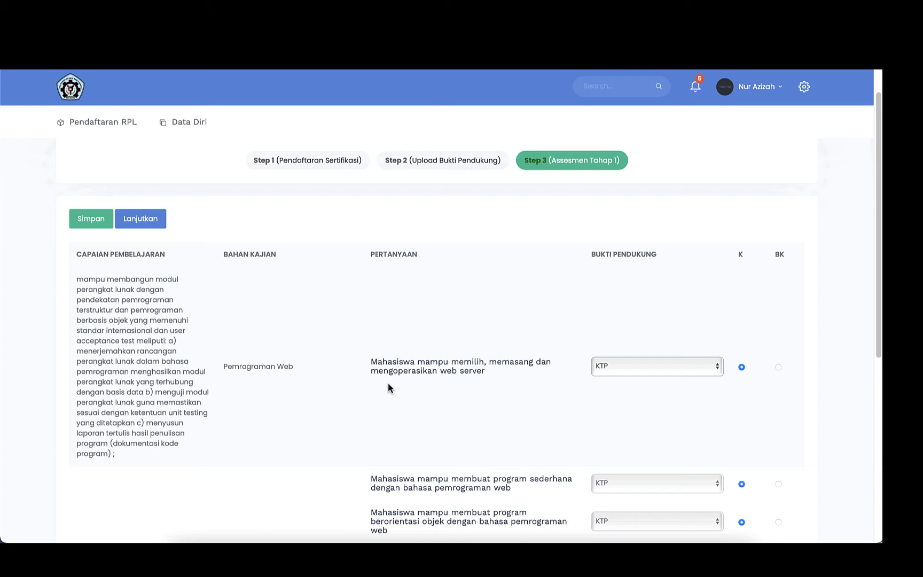
left_click(709, 368)
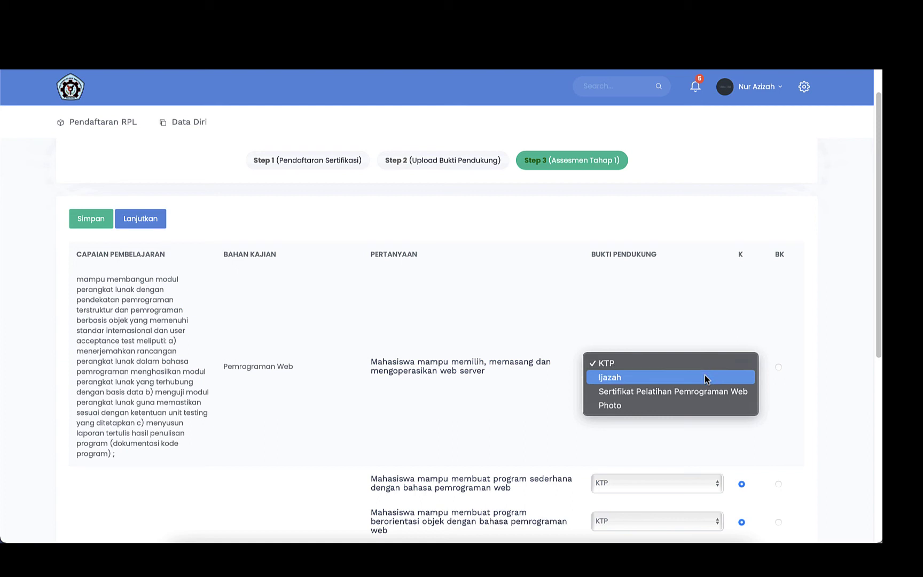
left_click(463, 376)
scroll(466, 376, "down", 1)
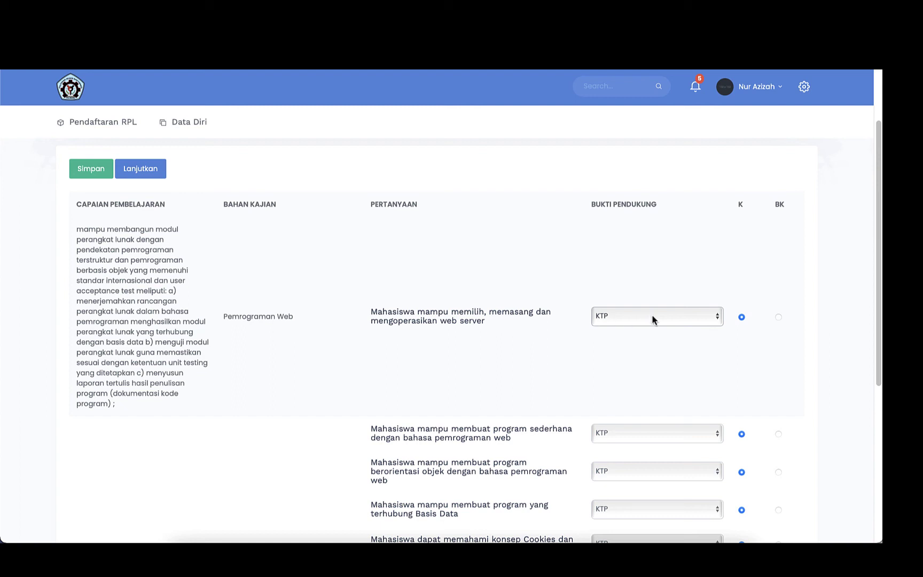
left_click(667, 317)
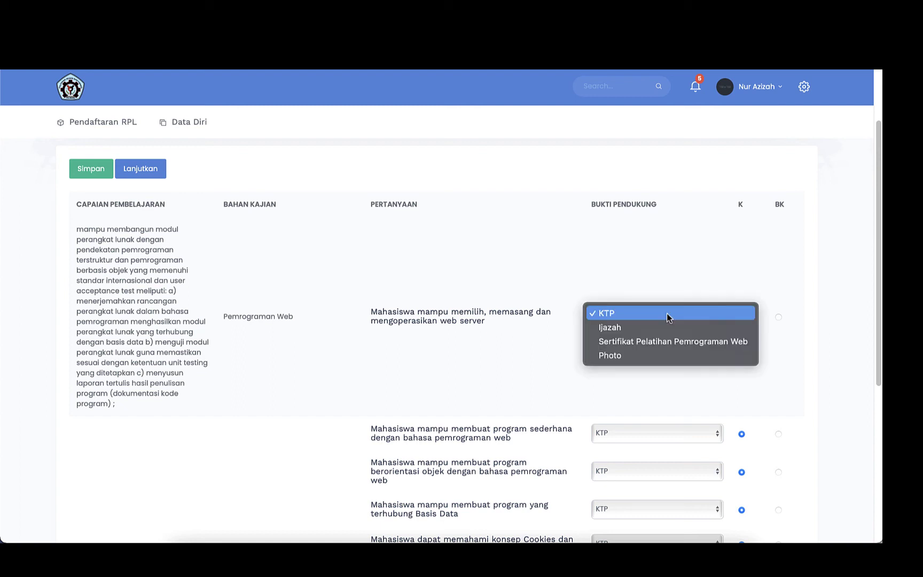
left_click(667, 341)
scroll(666, 341, "down", 3)
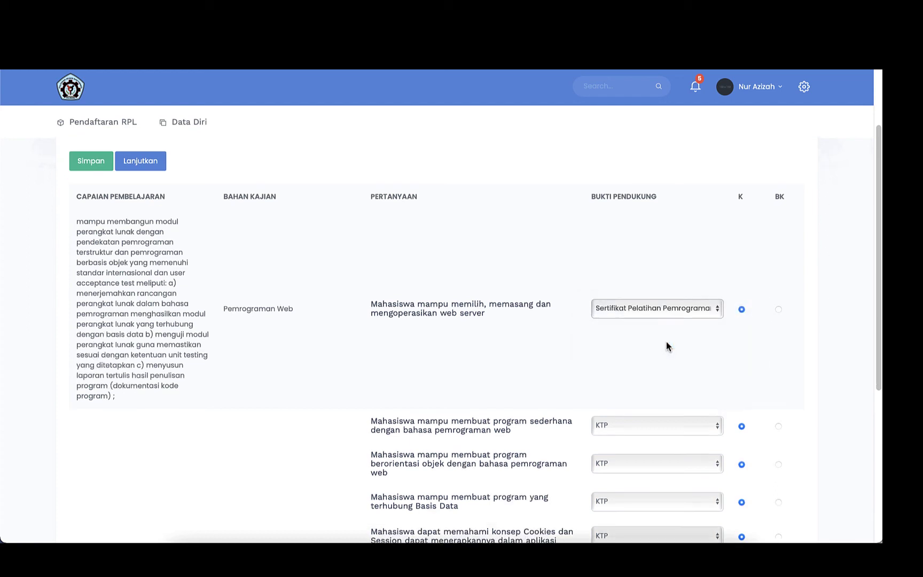
scroll(667, 341, "up", 1)
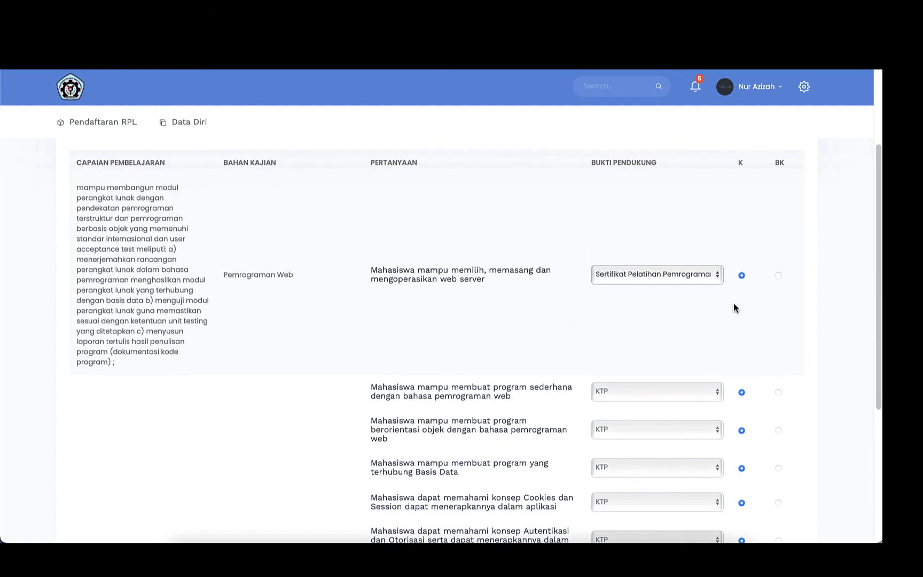
left_click(742, 275)
scroll(520, 360, "down", 1)
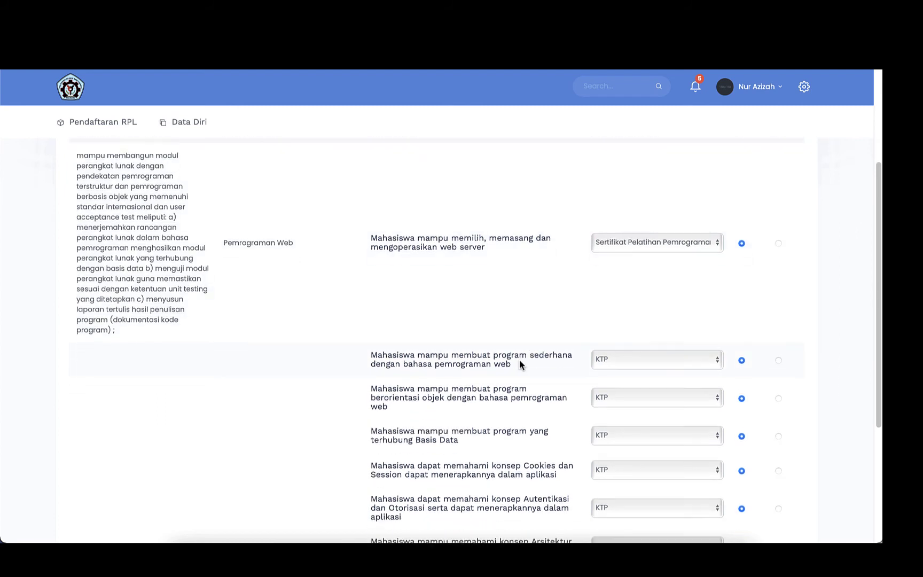
scroll(520, 361, "down", 1)
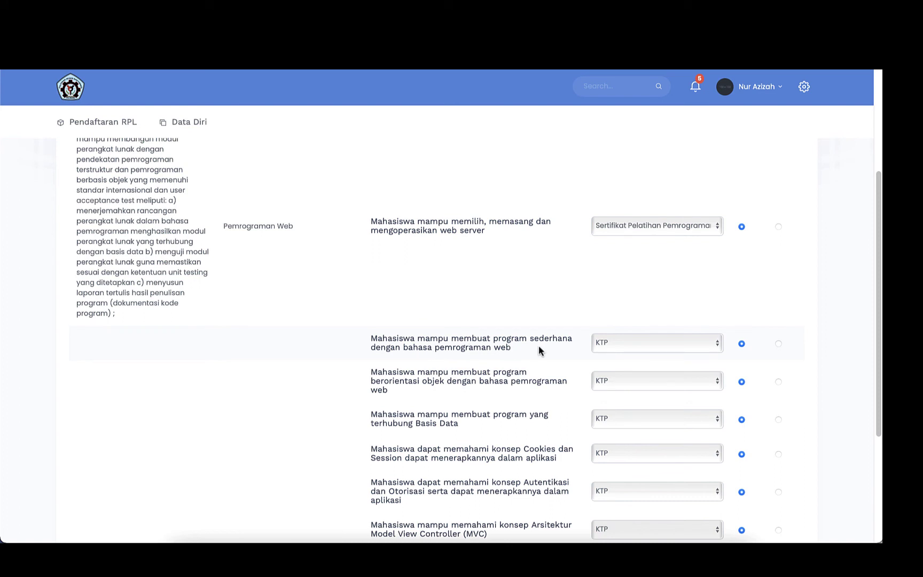
left_click(698, 343)
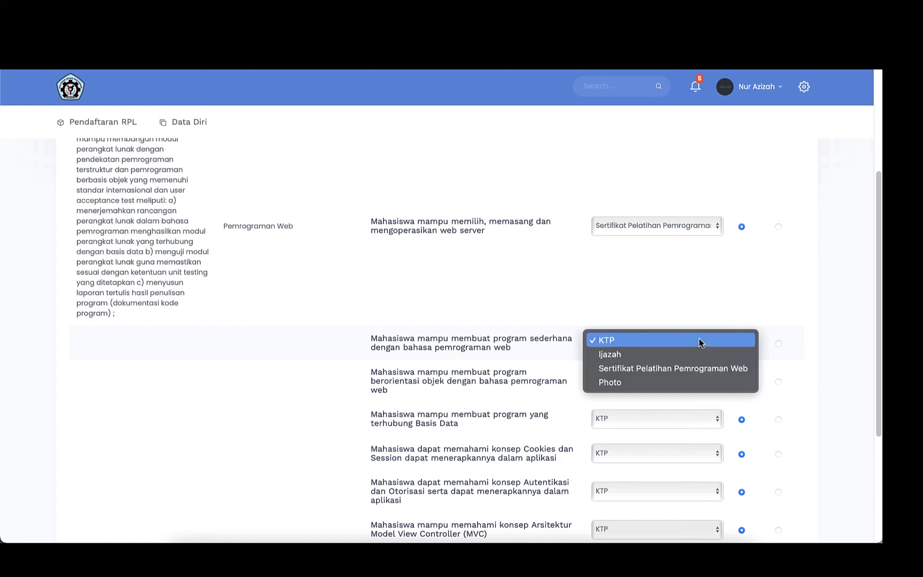
left_click(698, 369)
Cite Ijazah for the object-oriented, MVC and user interface questions, and the certificate for Controller.
scroll(599, 354, "down", 1)
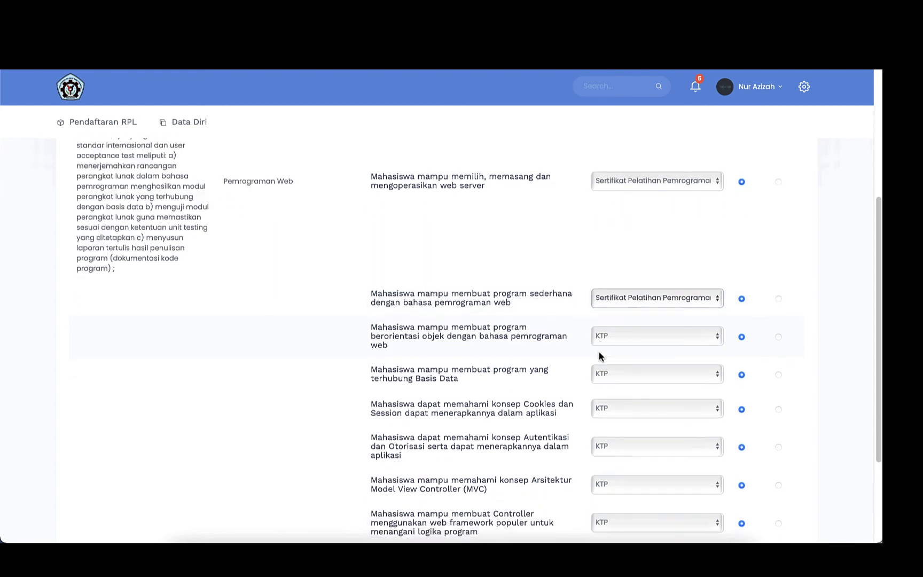
left_click(641, 336)
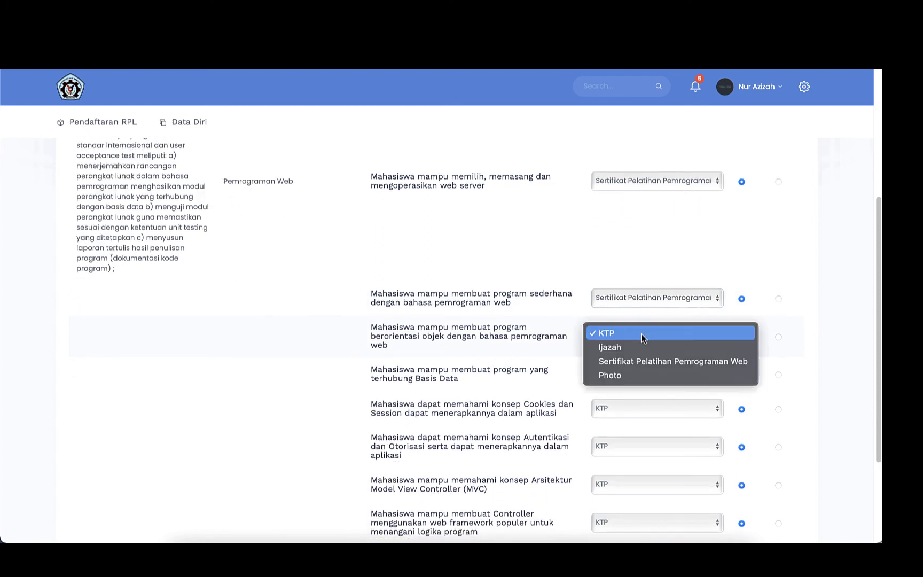
left_click(643, 346)
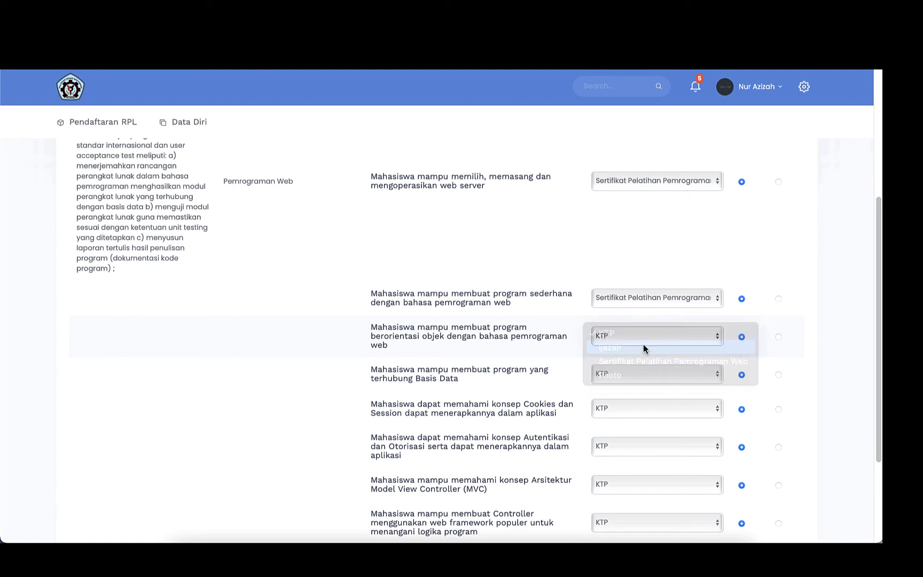
scroll(673, 359, "down", 1)
left_click(673, 358)
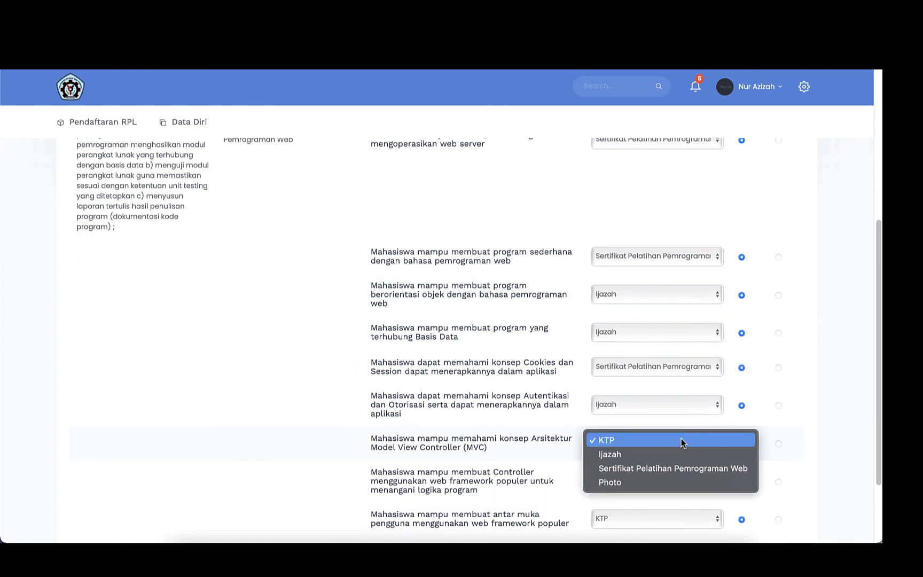
left_click(679, 453)
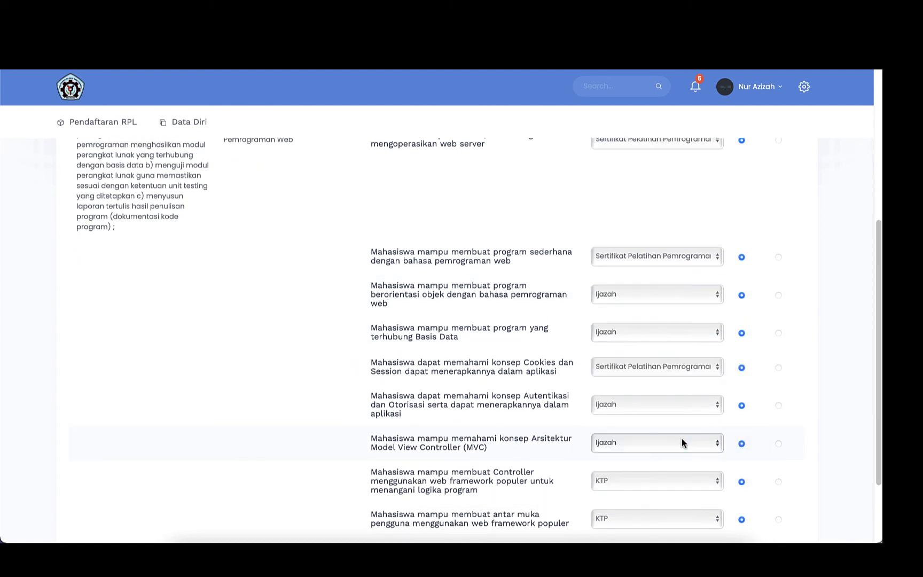
scroll(681, 433, "down", 2)
left_click(681, 436)
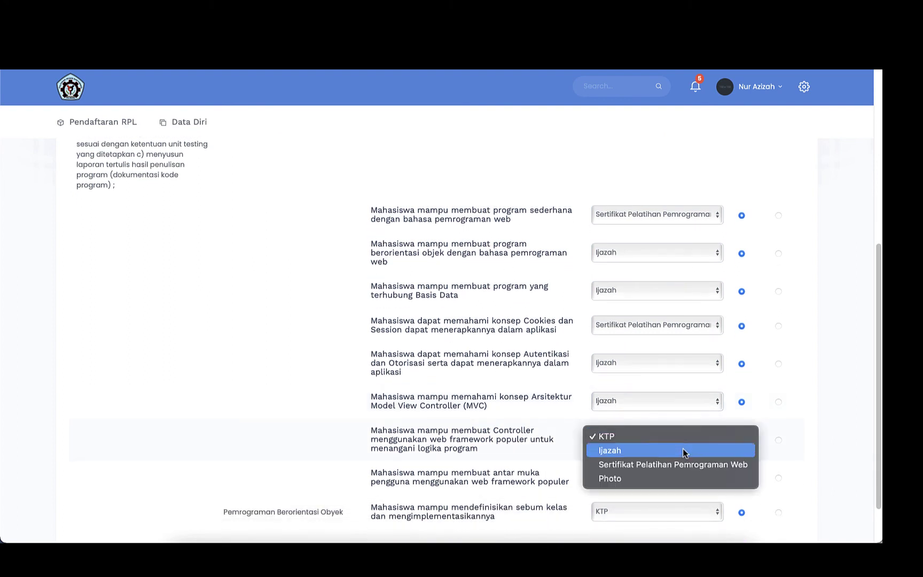
left_click(686, 467)
scroll(676, 449, "down", 1)
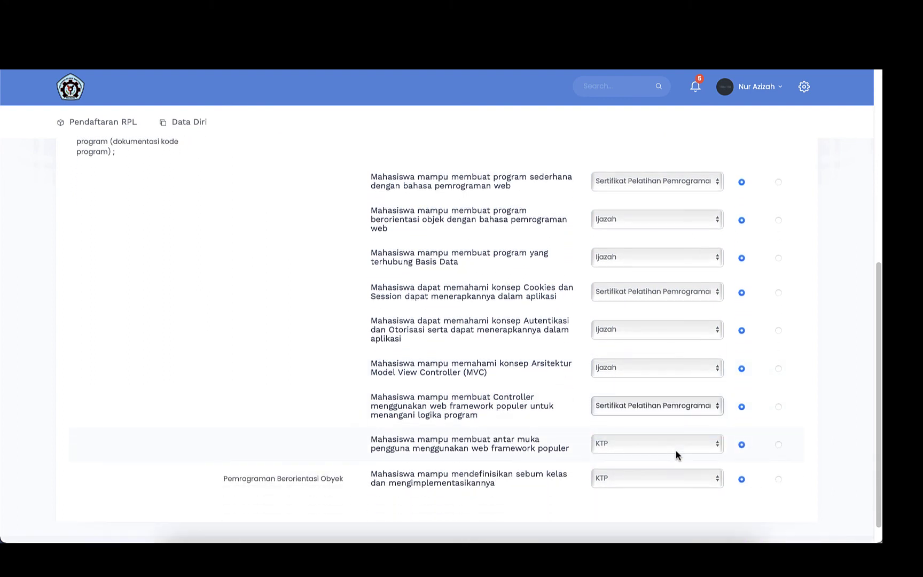
left_click(676, 450)
left_click(676, 456)
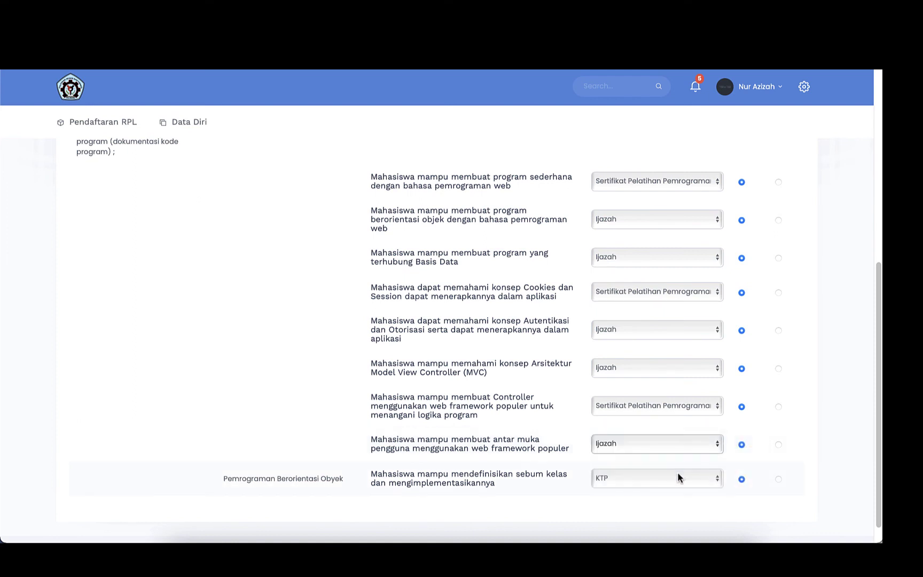
scroll(395, 285, "up", 5)
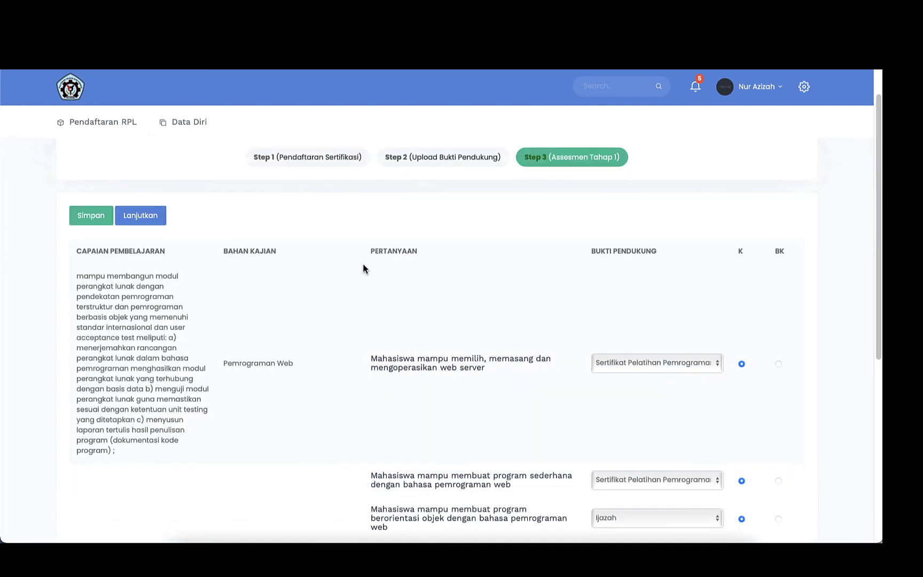
Save the Tahap 1 self-assessment and continue it, returning to the Pendaftaran RPL list.
left_click(87, 219)
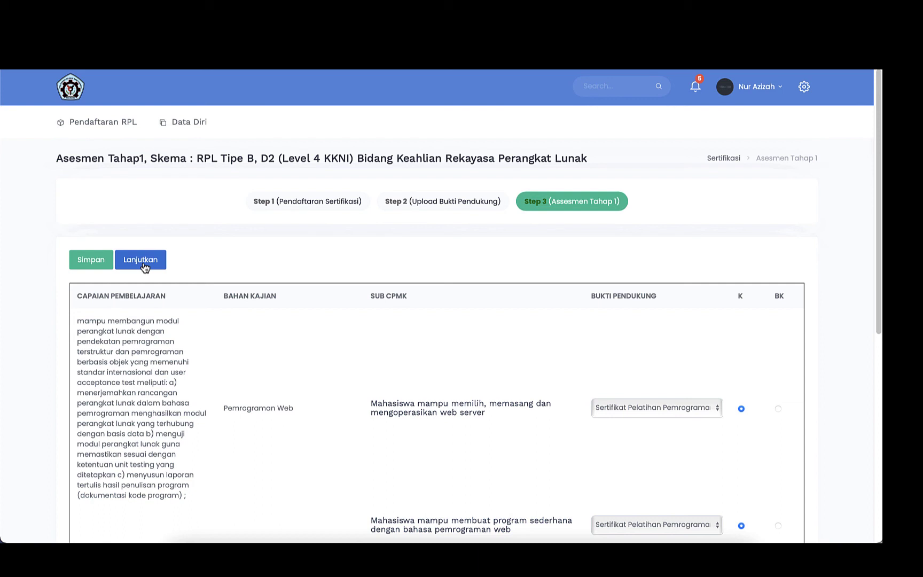
left_click(143, 263)
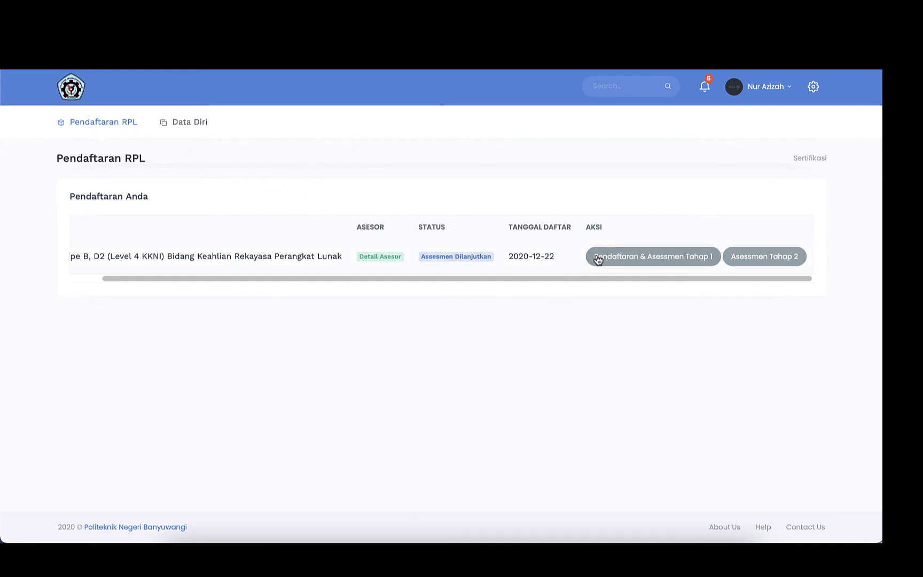
Open Asessmen Tahap 2 from the Aksi column of the D2 Rekayasa Perangkat Lunak registration.
left_click(770, 258)
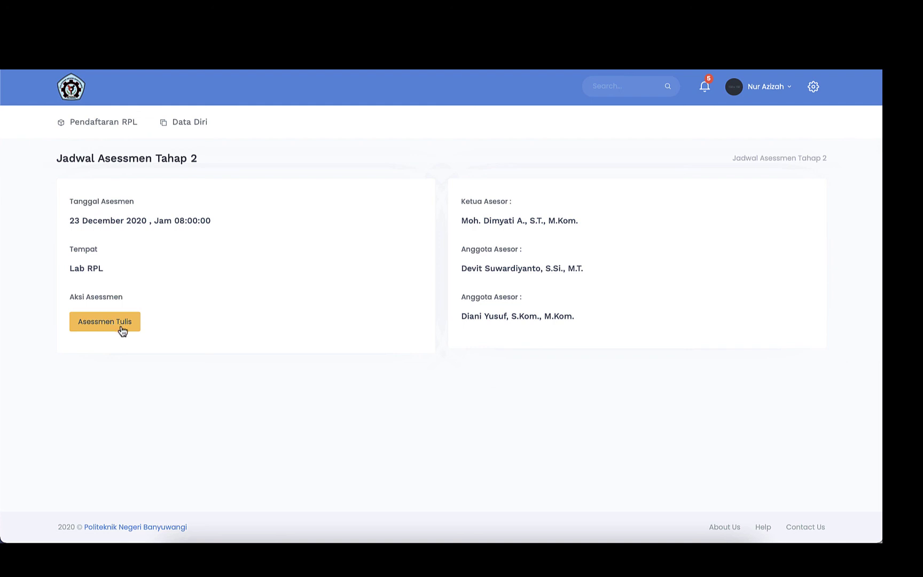
Open Asessmen Tulis and pick row 19, the KK1 competency, to answer.
left_click(122, 331)
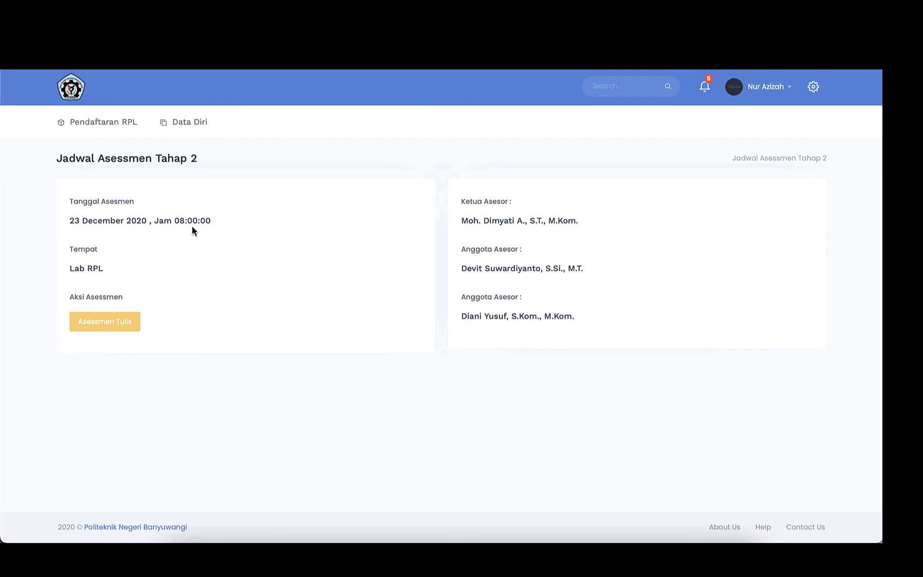
left_click(119, 323)
scroll(119, 325, "down", 5)
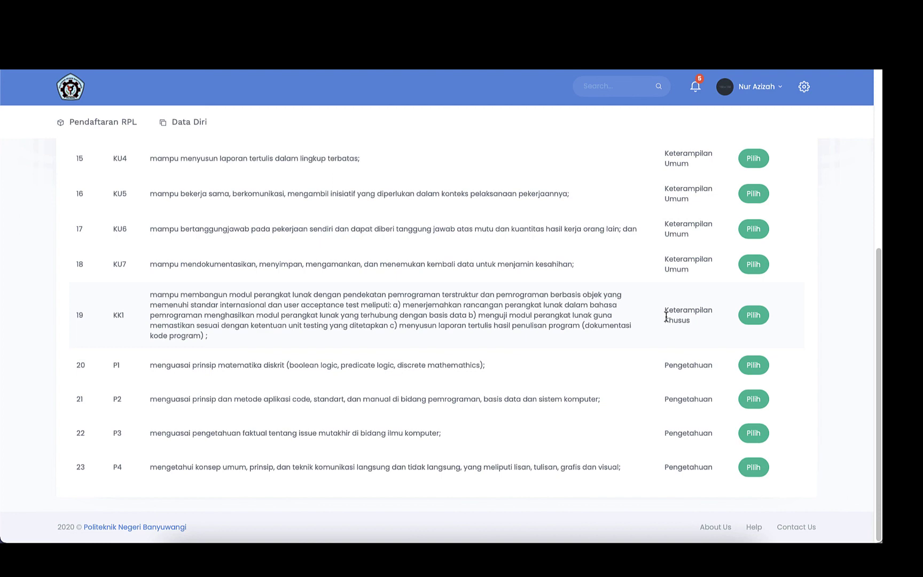
scroll(595, 320, "up", 5)
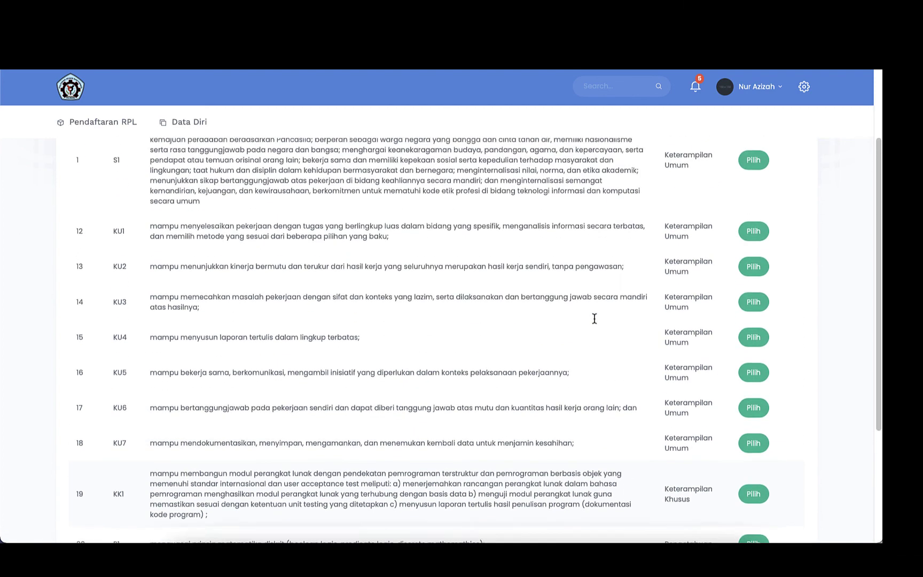
scroll(594, 322, "down", 5)
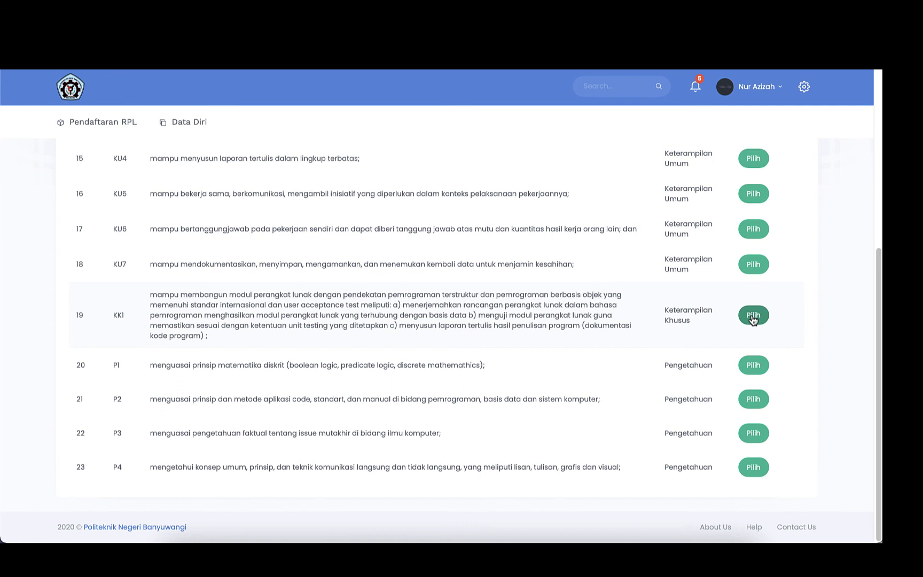
left_click(753, 316)
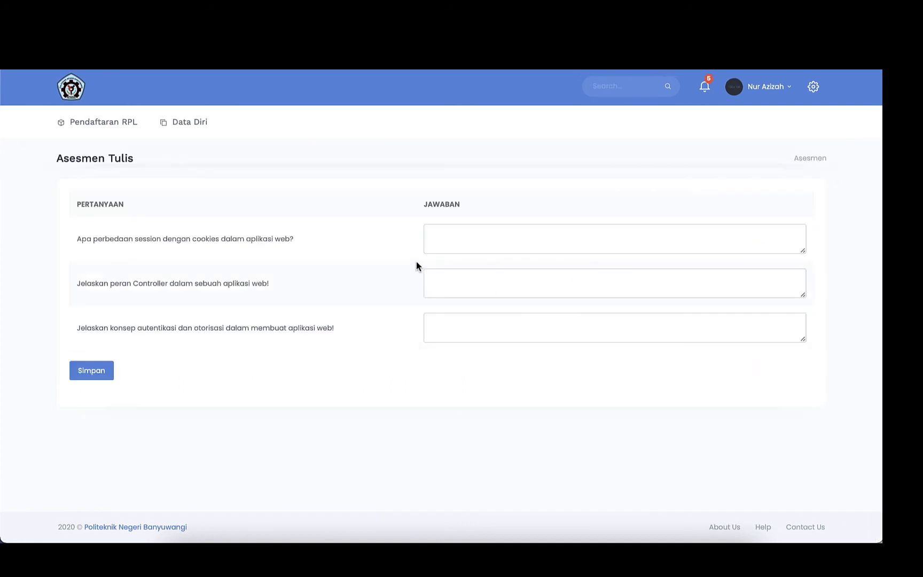
Fill in the Jawaban answers on cookies versus session, Controller logic and authentication versus authorisation, then save.
left_click(438, 238)
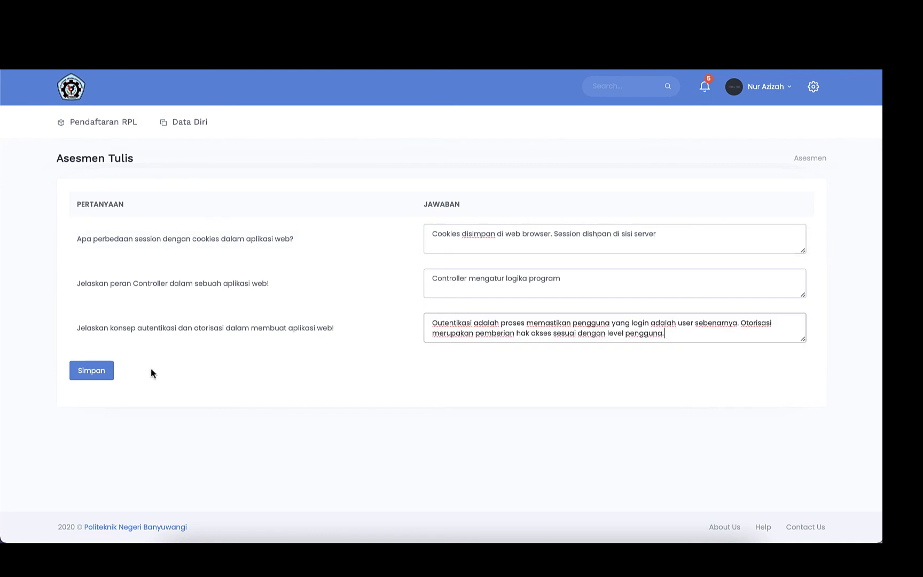
left_click(92, 372)
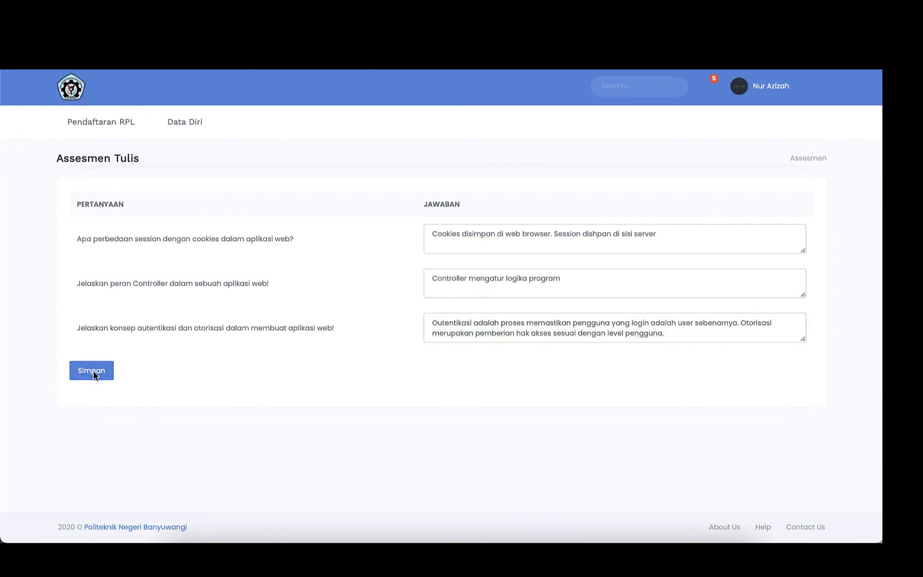